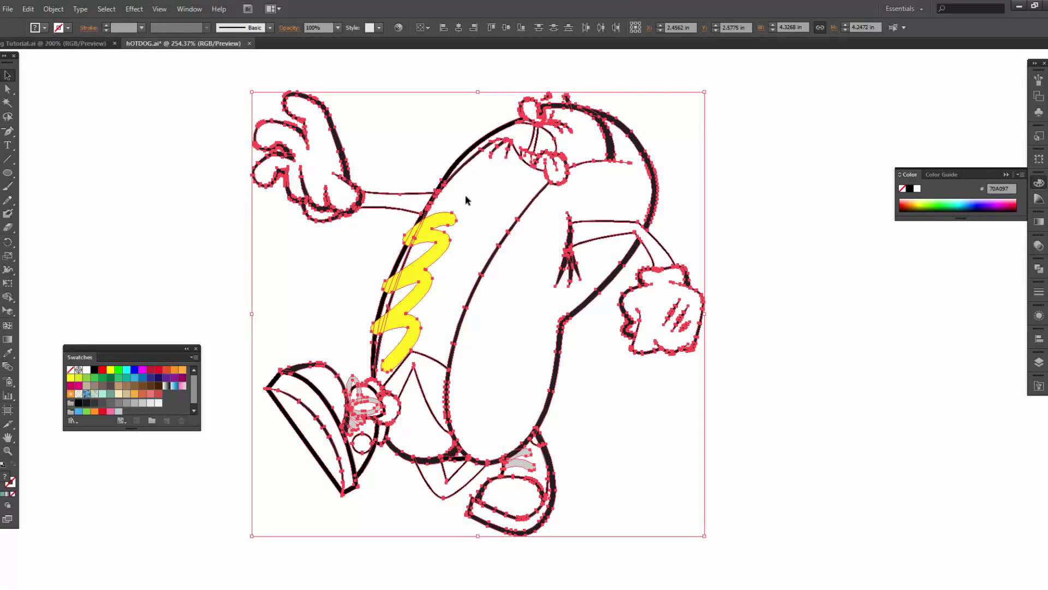
# Marquee-select the entire hot dog drawing and turn it into a Live Paint group.
pyautogui.hotkey('ctrl', 'shift', 'a')
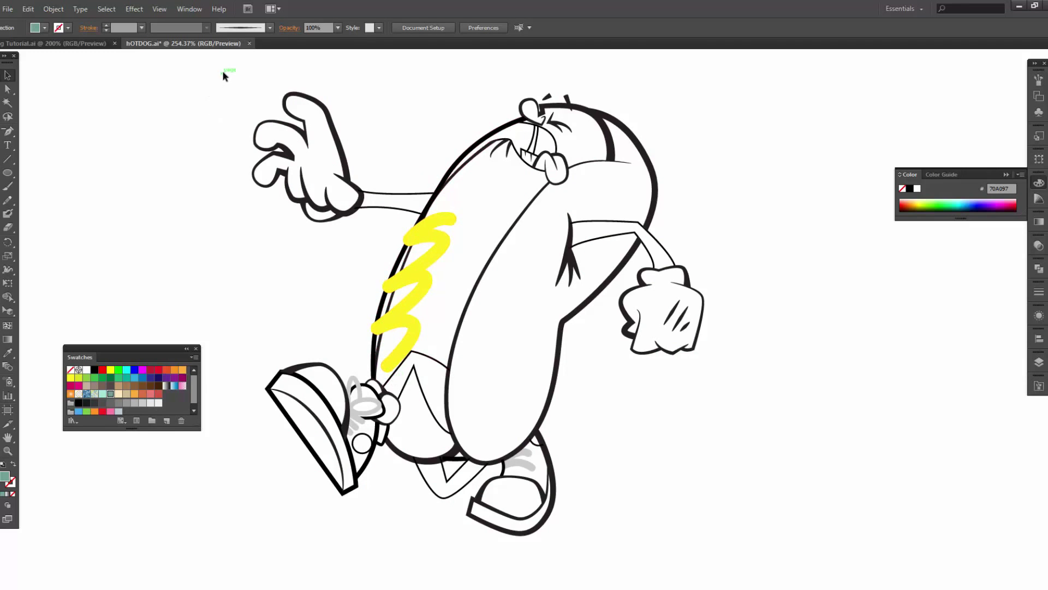
pyautogui.moveTo(232, 67); pyautogui.dragTo(735, 537)
pyautogui.click(54, 9)
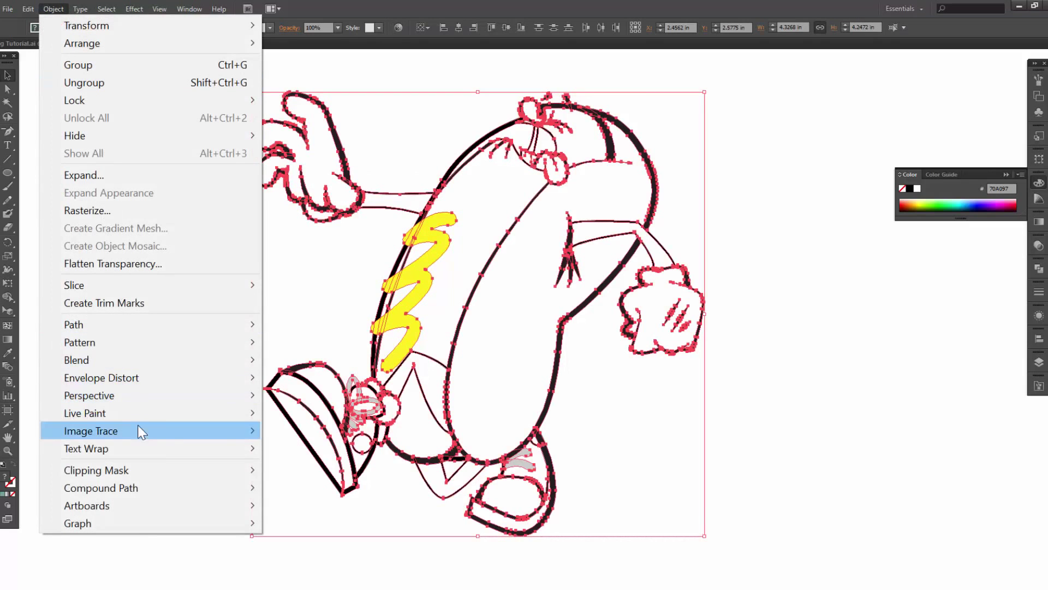
pyautogui.moveTo(142, 414)
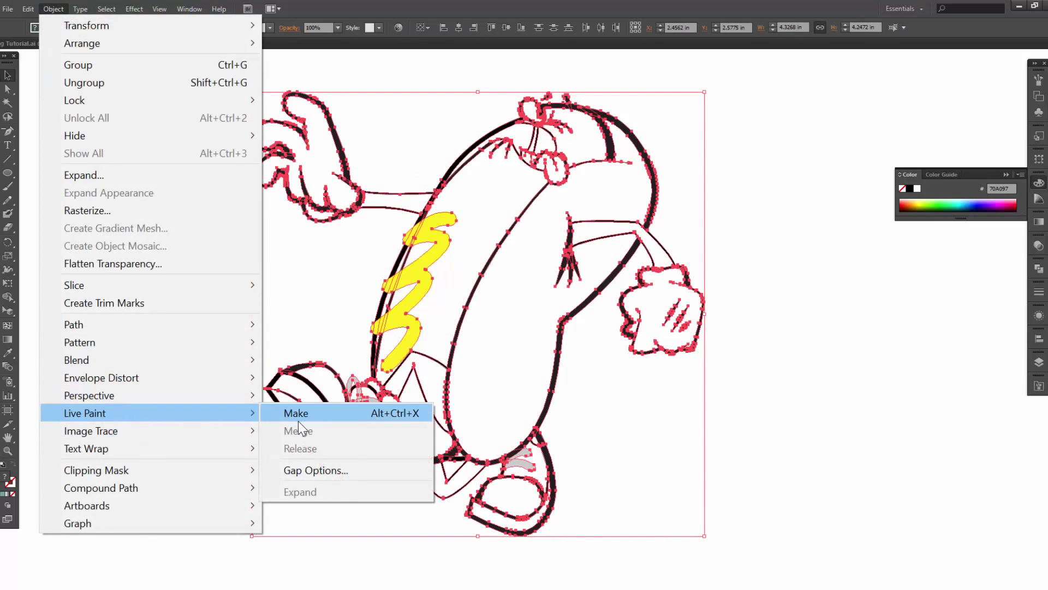
pyautogui.click(298, 421)
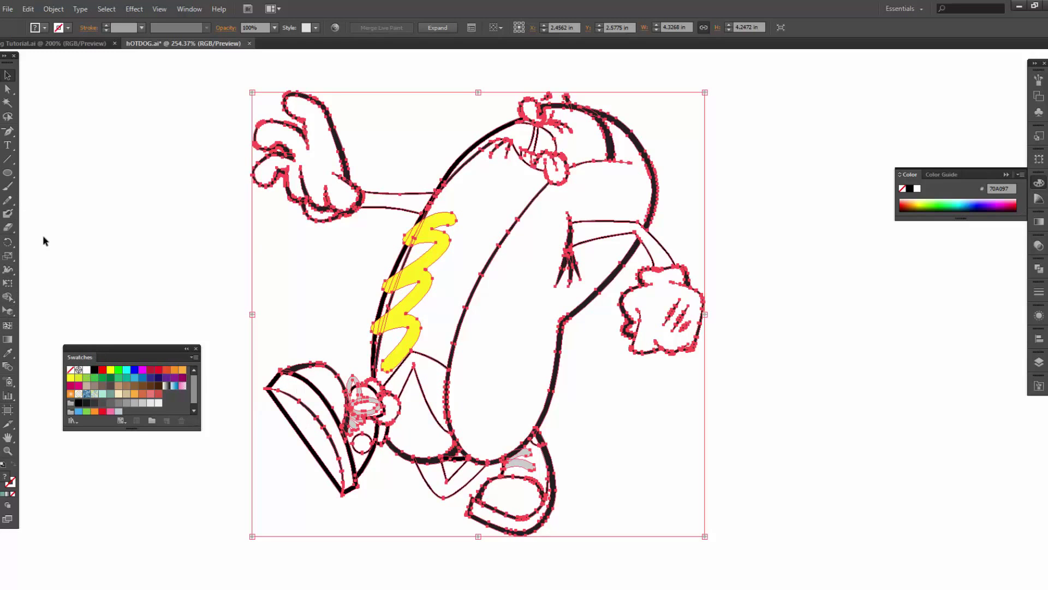
pyautogui.click(22, 286)
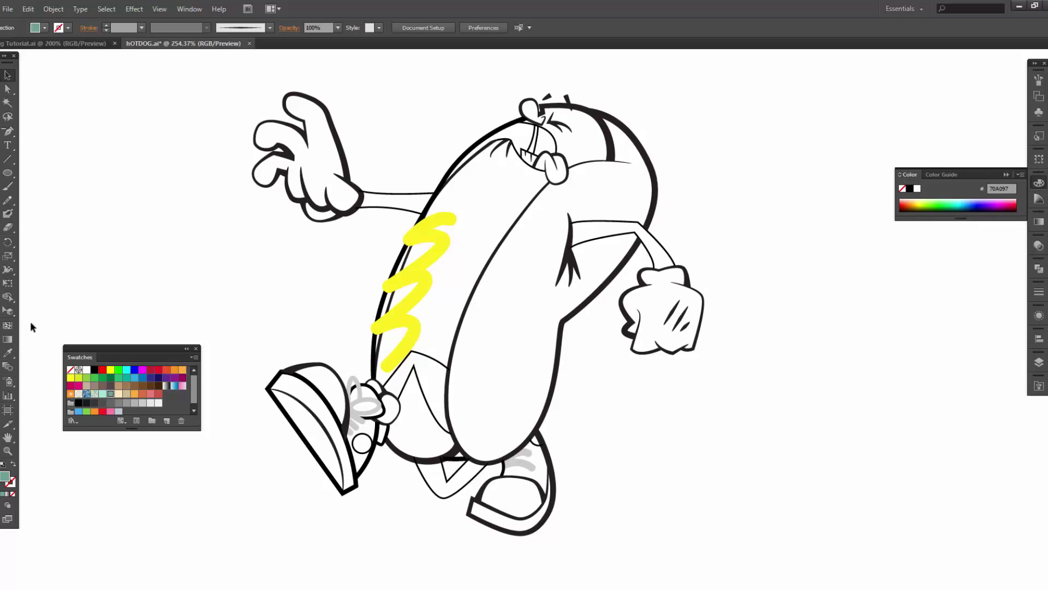
# With the Live Paint Bucket and a salmon swatch, fill the sausage body and its top.
pyautogui.click(9, 296)
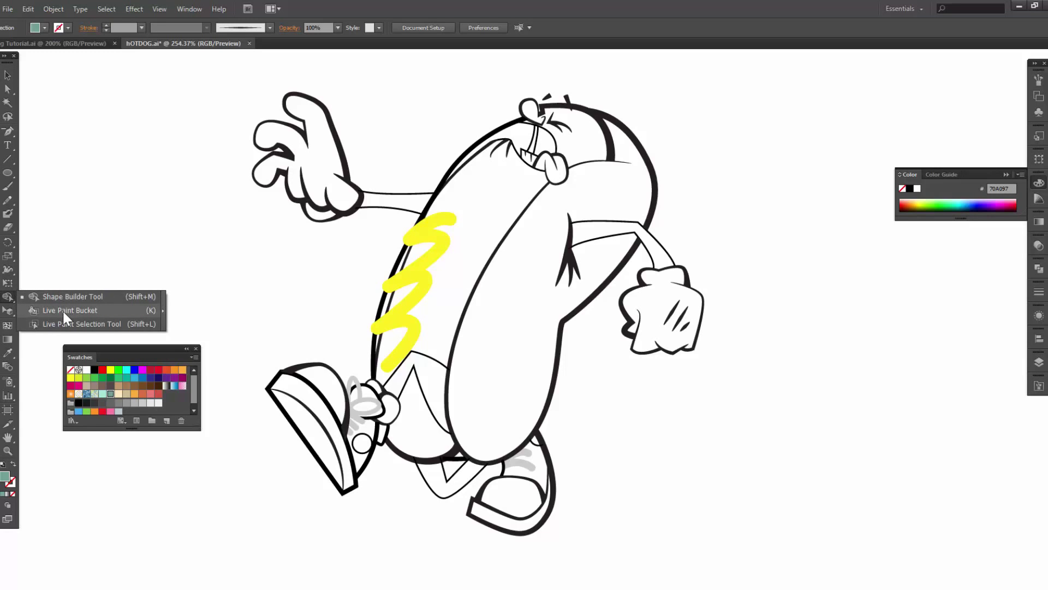
pyautogui.click(63, 310)
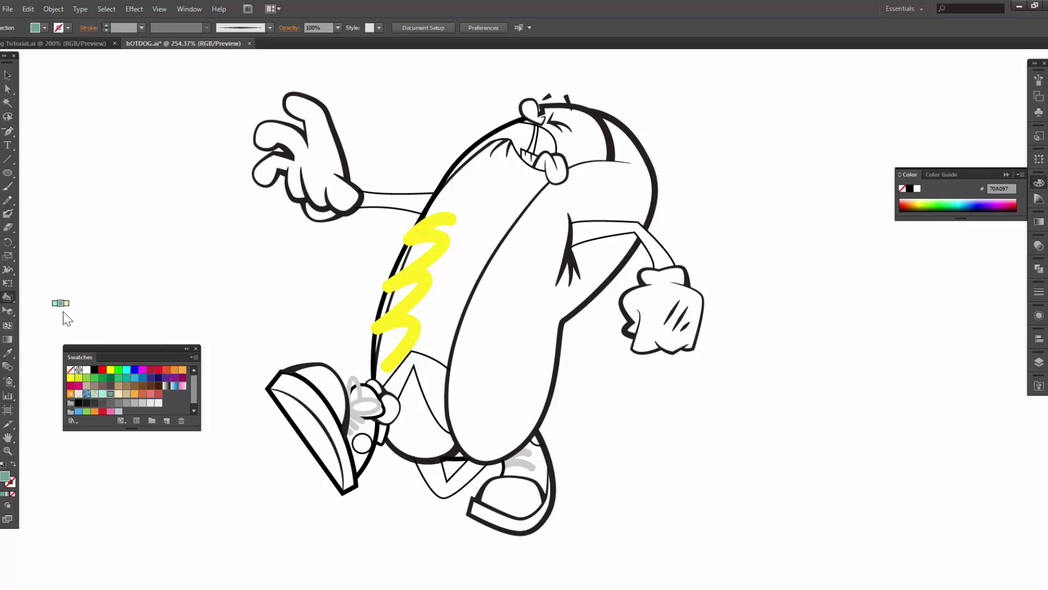
pyautogui.click(142, 396)
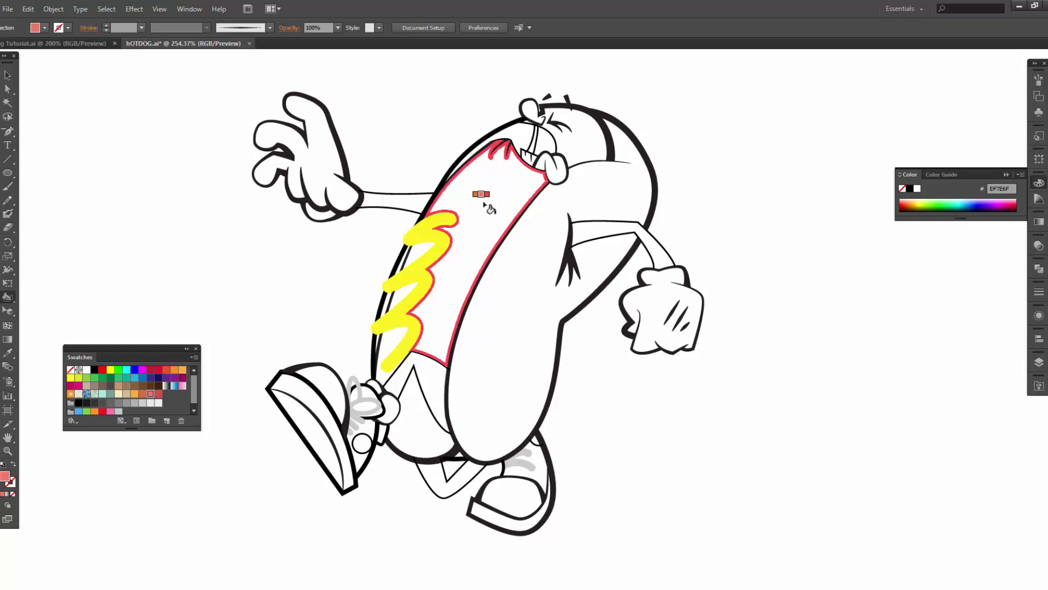
pyautogui.click(485, 203)
pyautogui.click(576, 146)
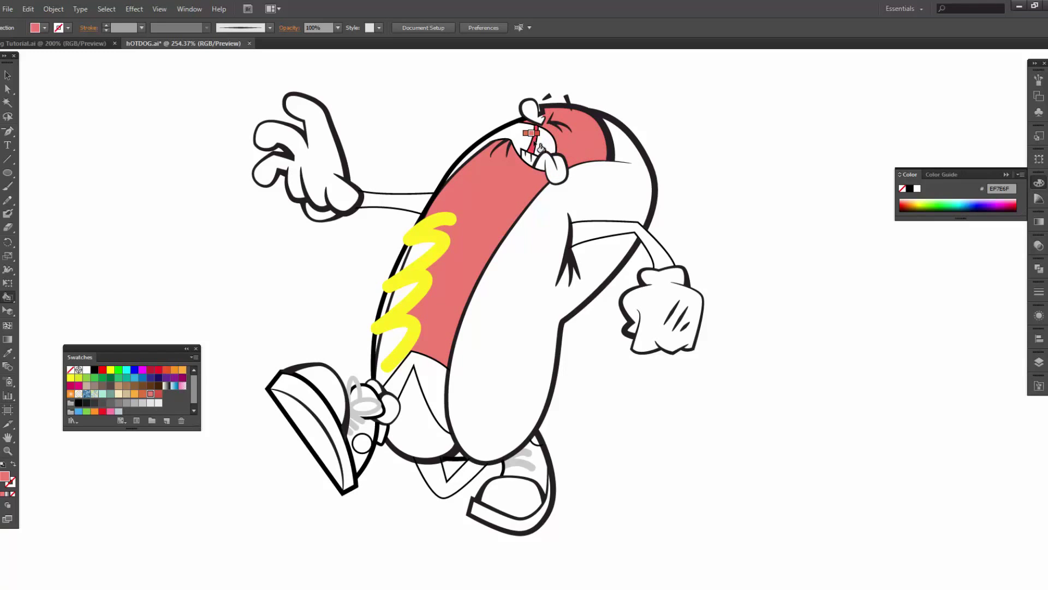
# Fill the mouth region, nose bump, leg triangle and mustard gaps with the same salmon red.
pyautogui.press('Right')
pyautogui.press('Left')
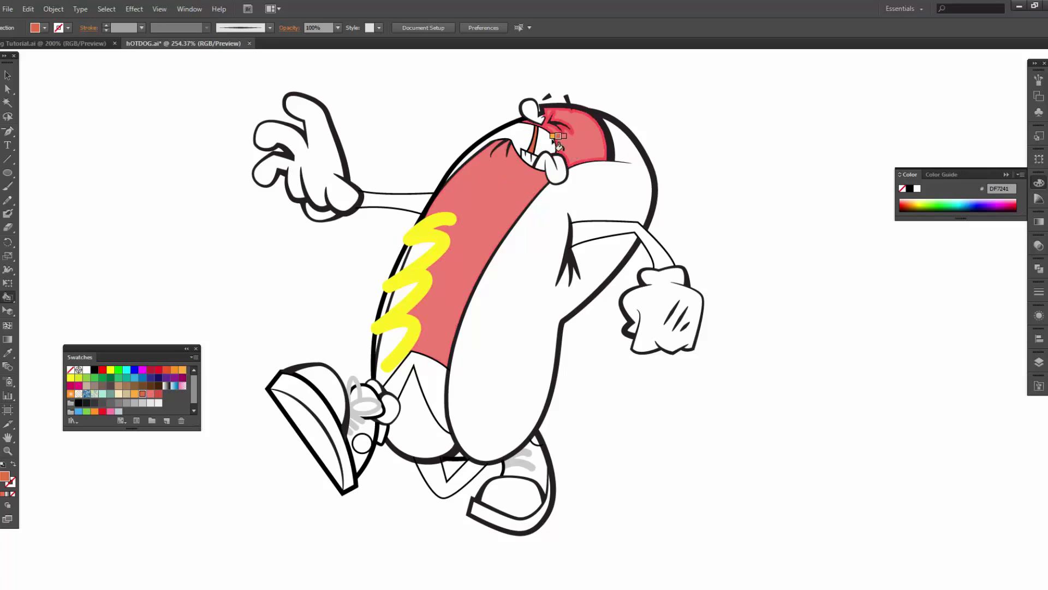
pyautogui.click(541, 139)
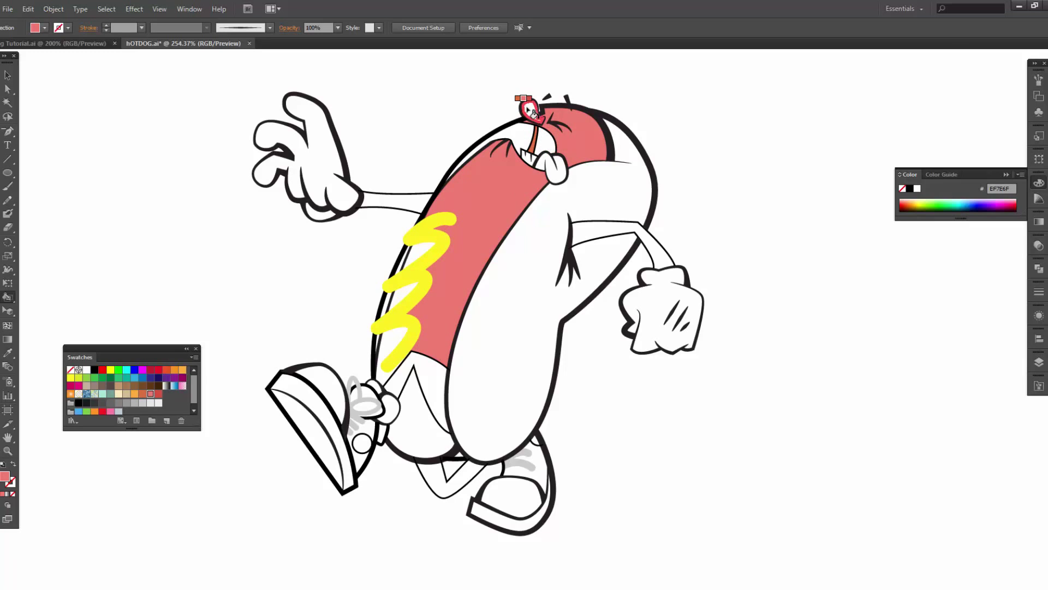
pyautogui.click(529, 111)
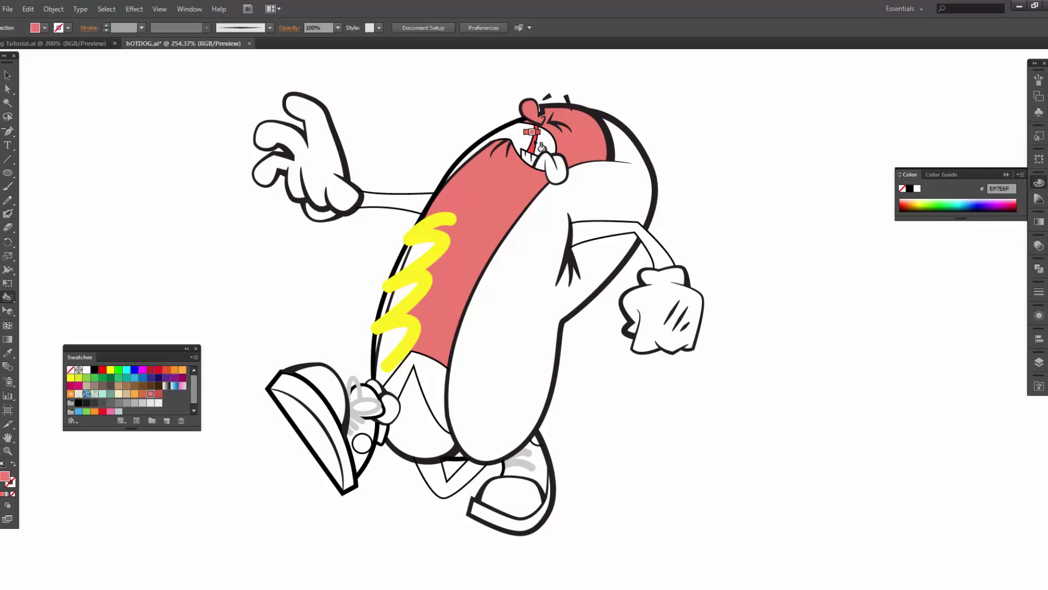
pyautogui.click(416, 398)
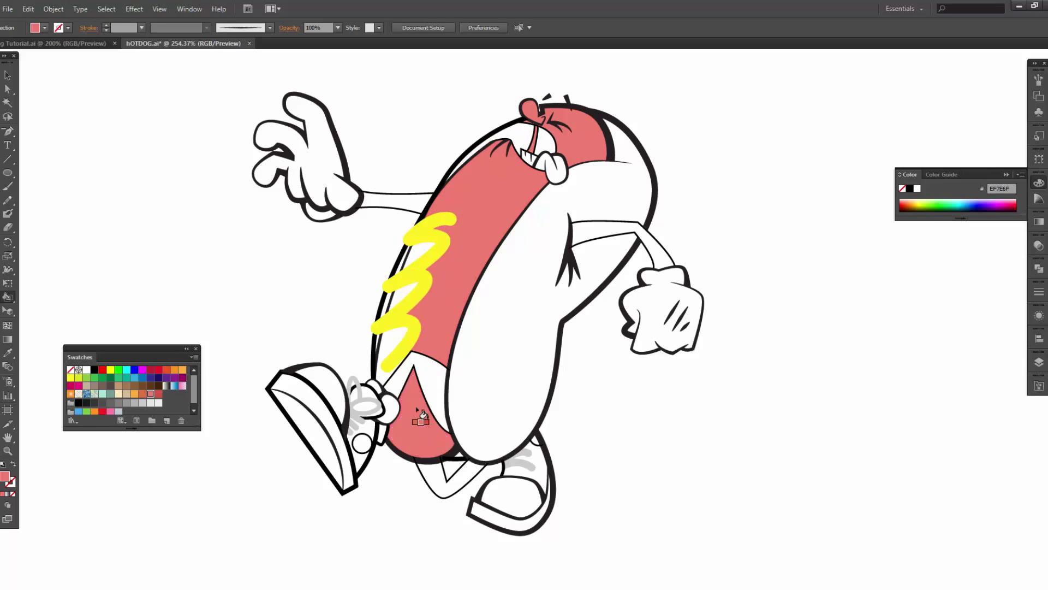
pyautogui.click(412, 294)
pyautogui.click(426, 248)
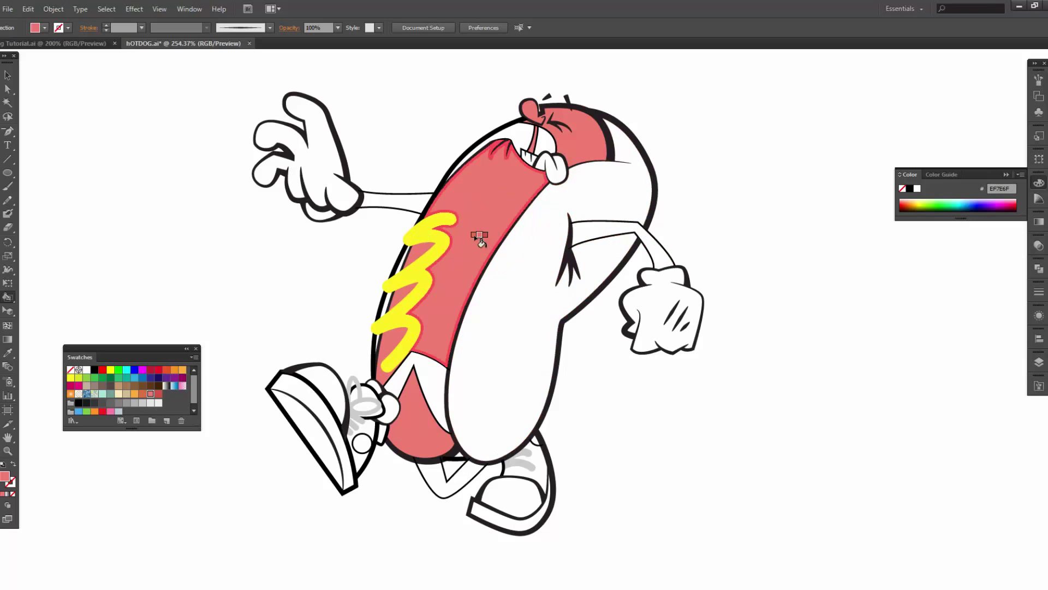
# Fill both arms and the gaps between the legs black.
pyautogui.click(95, 370)
pyautogui.click(398, 203)
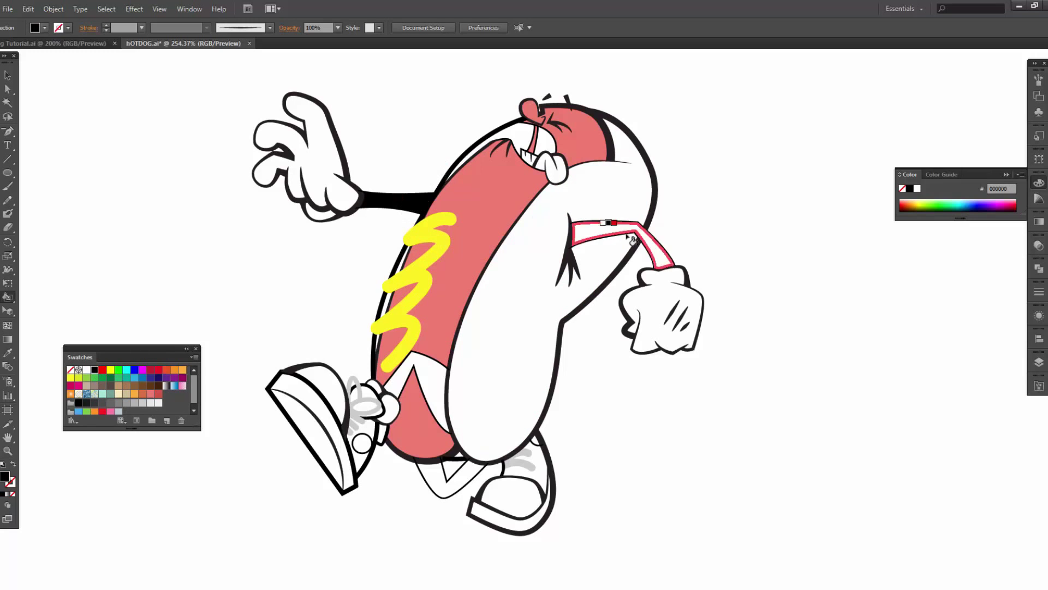
pyautogui.click(606, 229)
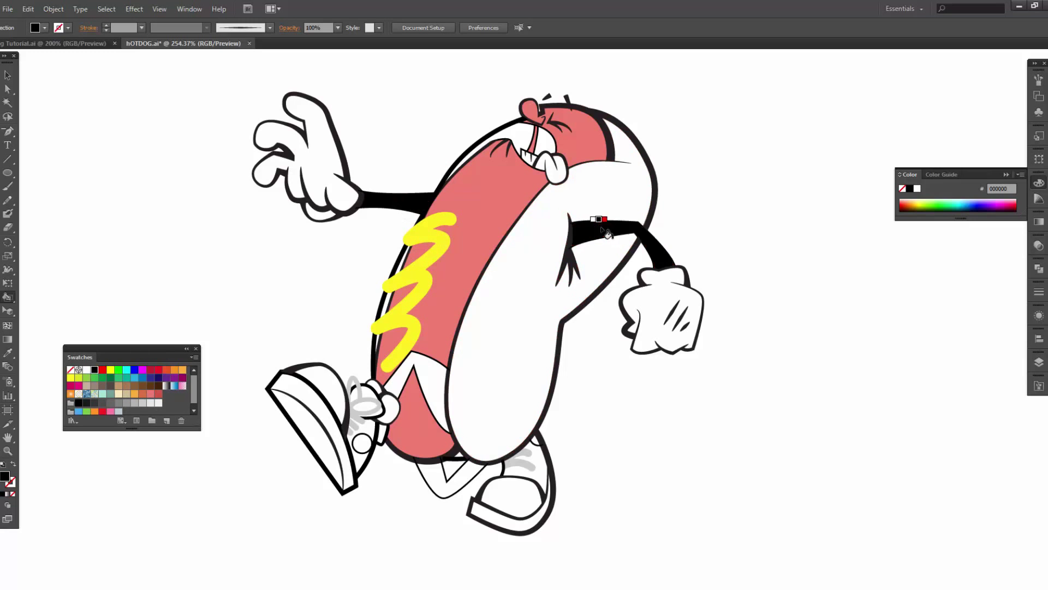
pyautogui.click(446, 481)
pyautogui.click(426, 361)
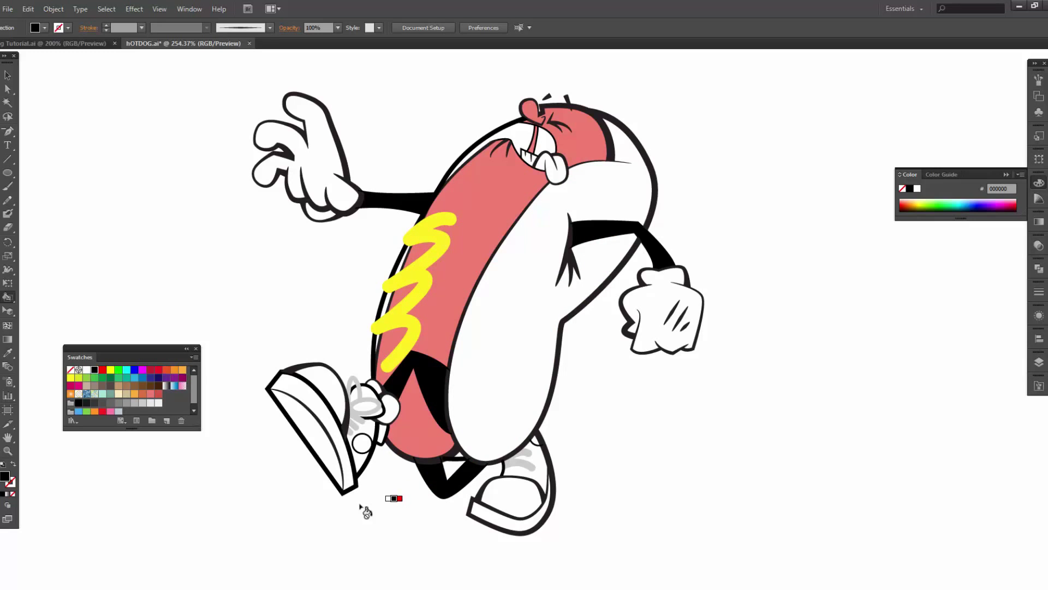
# Fill the bun cream, then the sausage top, mustard sliver and bottom gap tan.
pyautogui.click(119, 395)
pyautogui.click(496, 311)
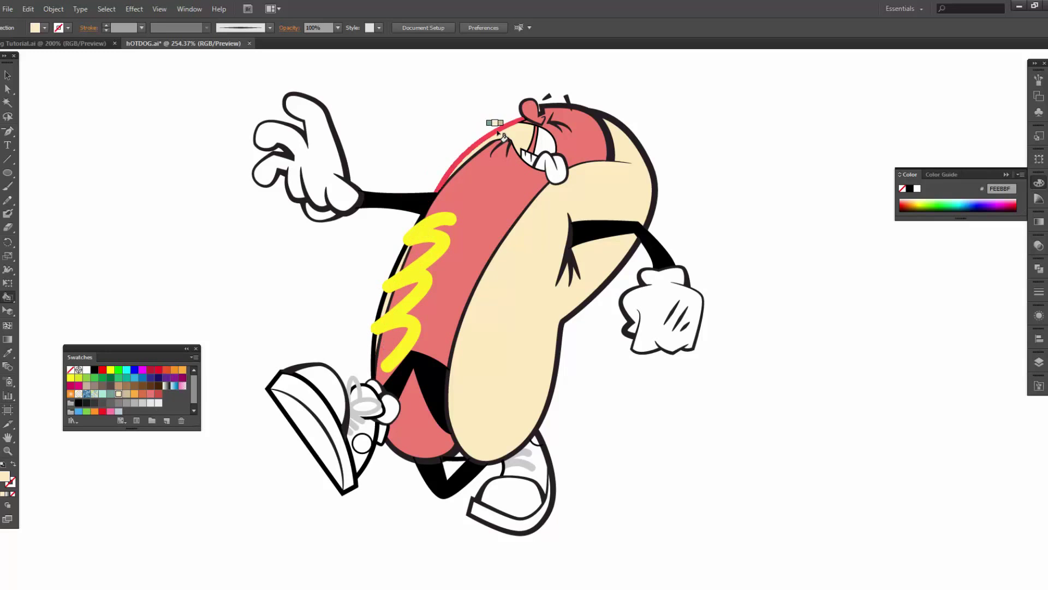
pyautogui.press('Right')
pyautogui.click(503, 135)
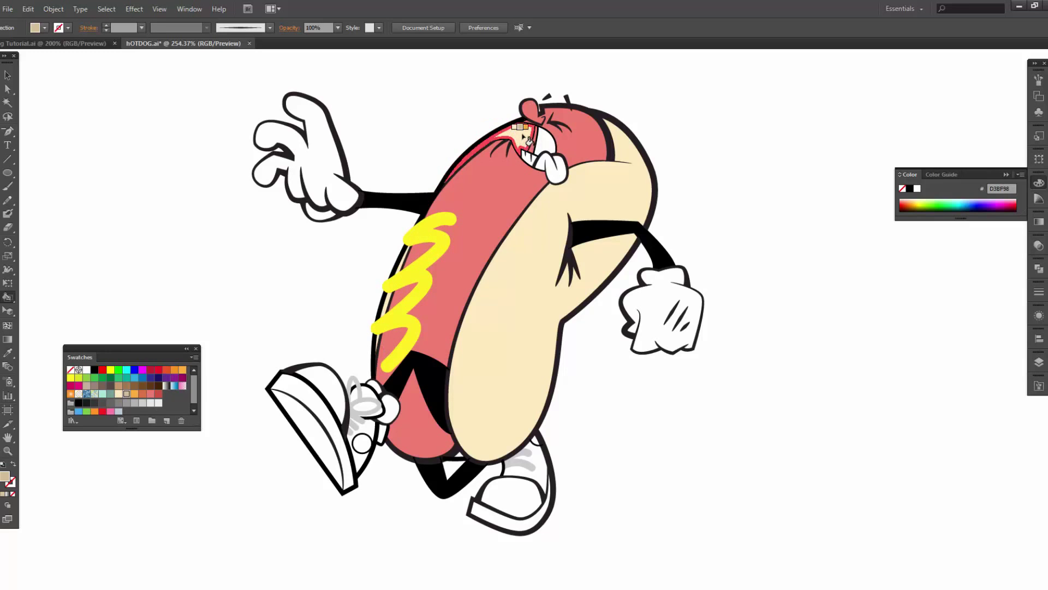
pyautogui.click(408, 261)
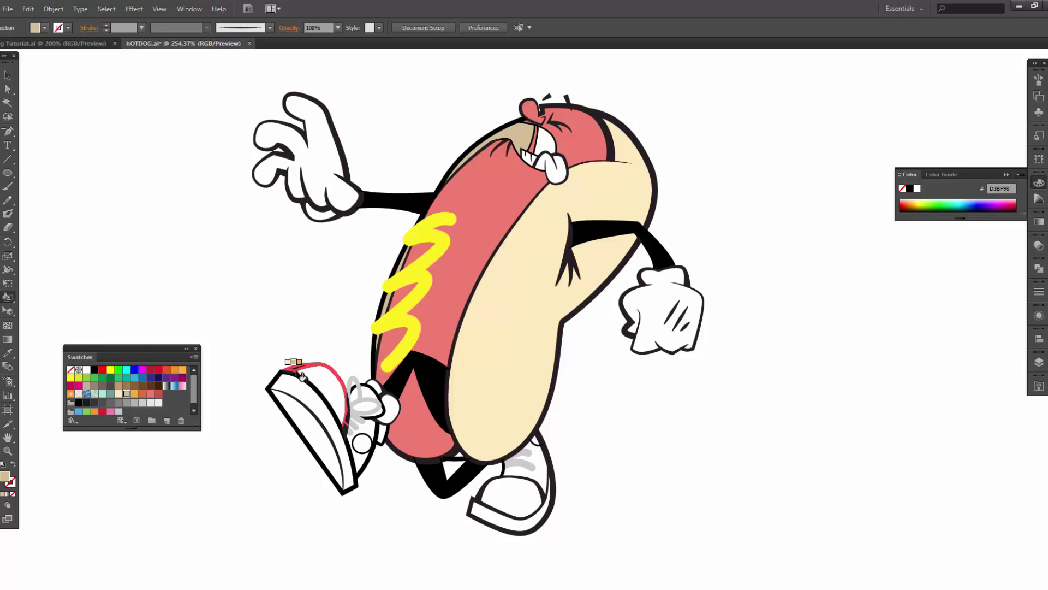
pyautogui.click(462, 454)
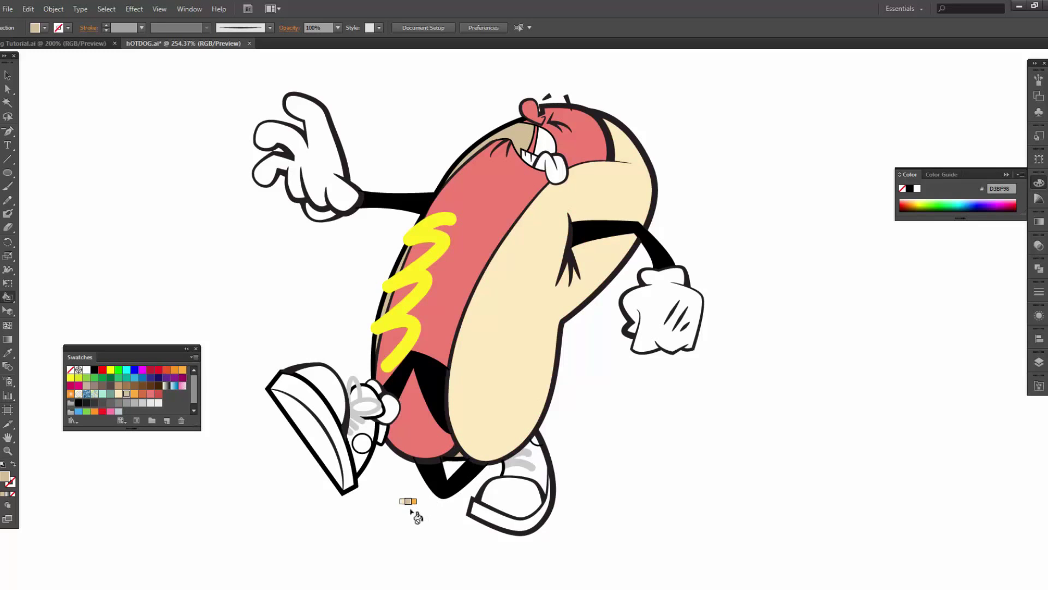
# Paint the left shoe's parts and the right shoe's upper mint, then choose white.
pyautogui.click(103, 394)
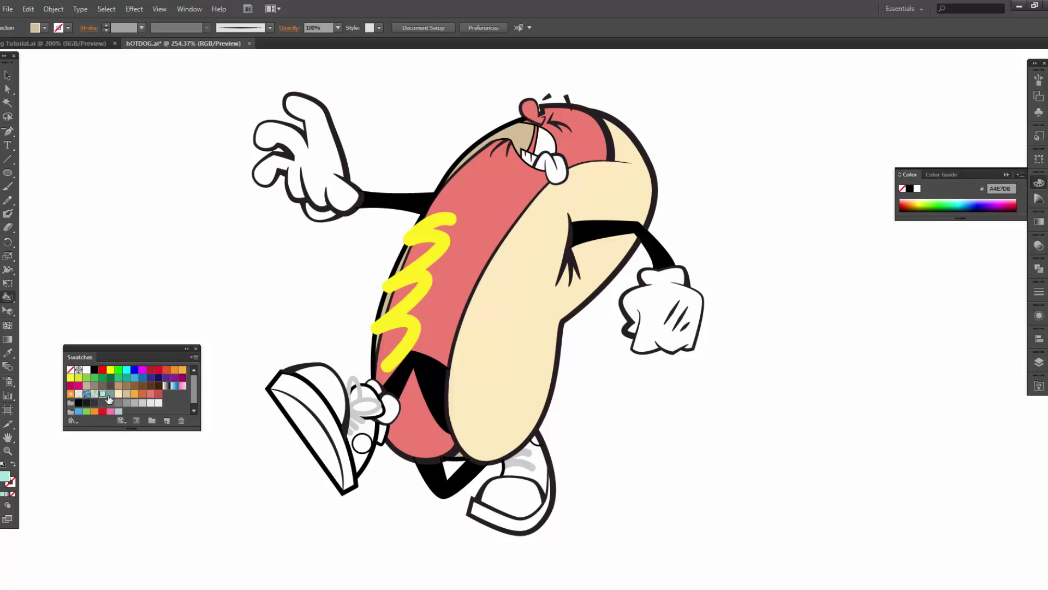
pyautogui.click(361, 461)
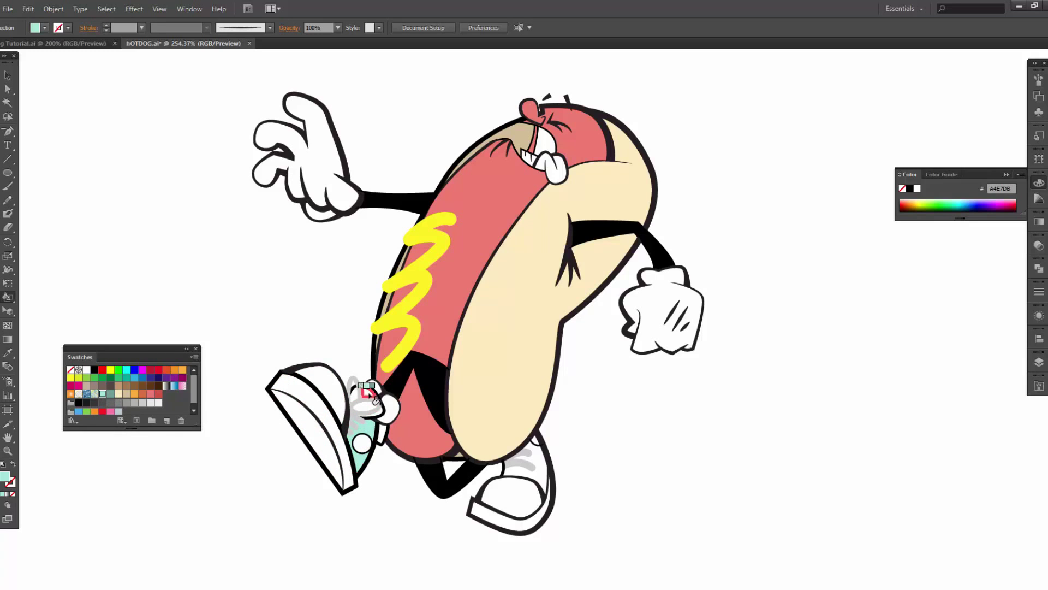
pyautogui.click(366, 402)
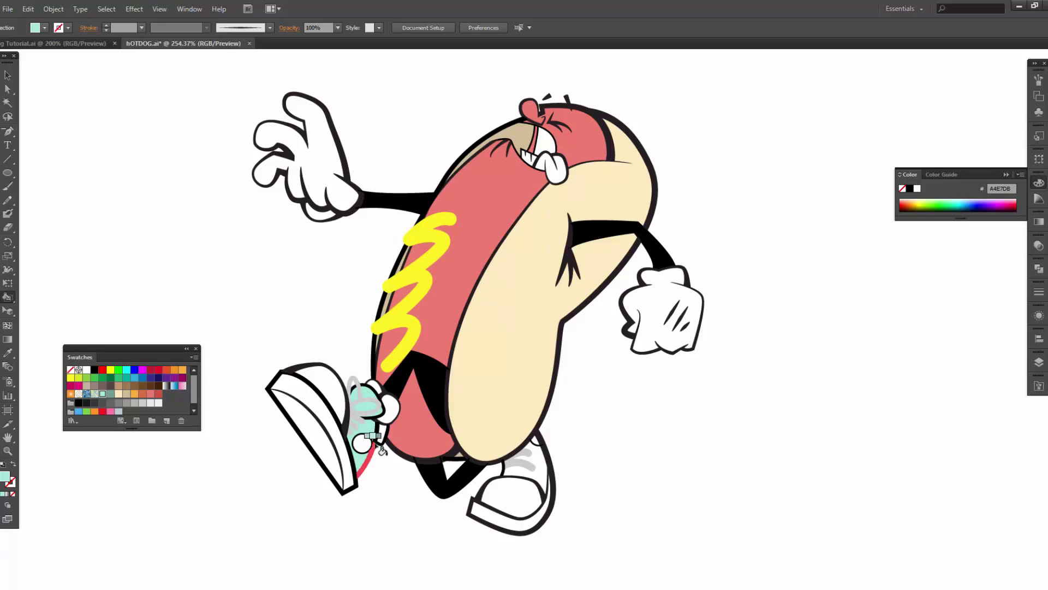
pyautogui.click(383, 444)
pyautogui.click(542, 462)
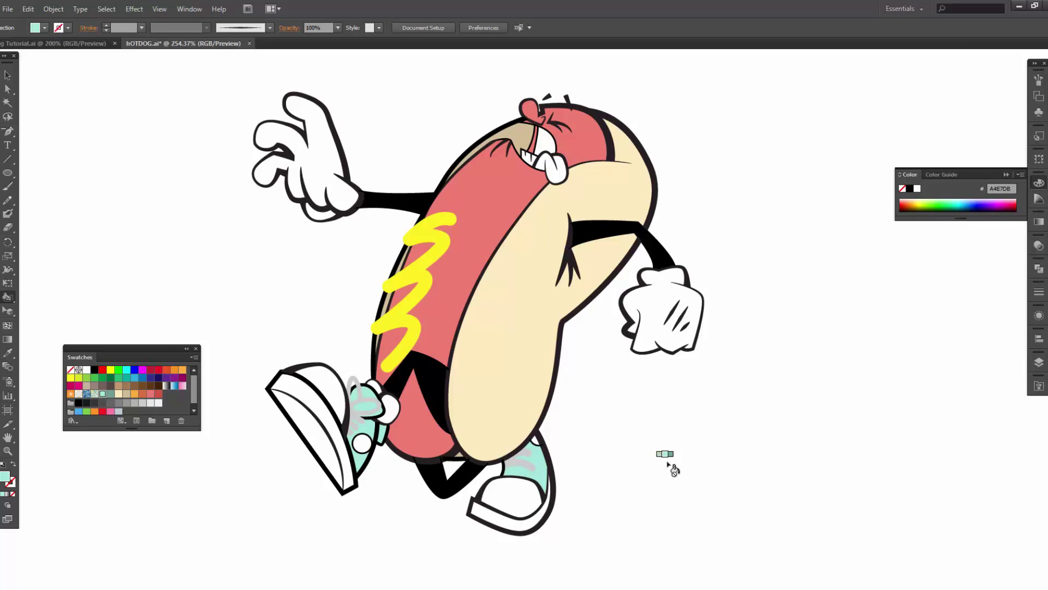
pyautogui.click(87, 370)
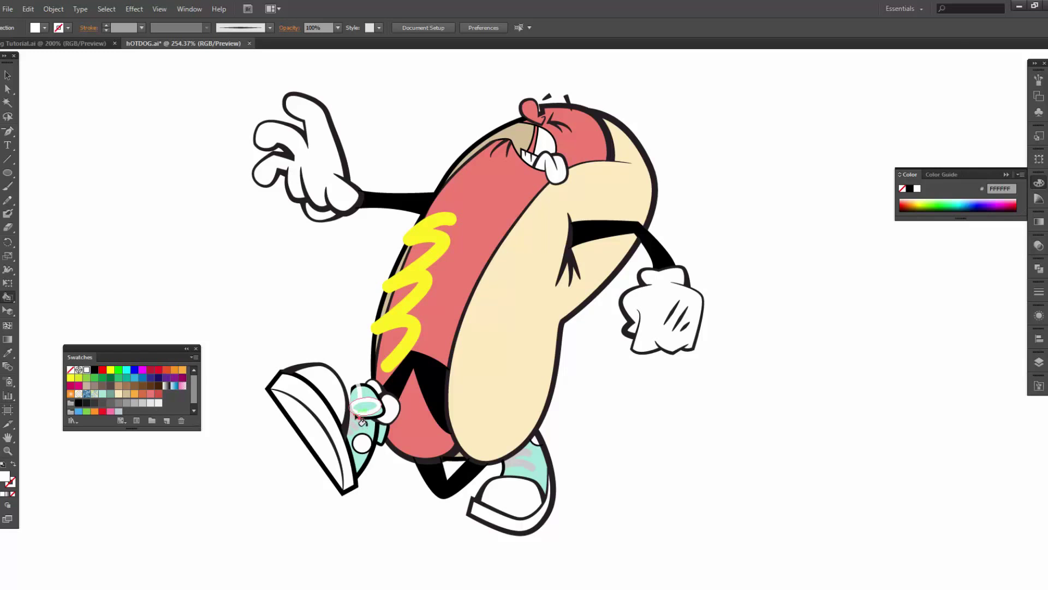
# Undo the white lace fill, repaint the left shoe's lace area, and fill the mouth black.
pyautogui.hotkey('ctrl', 'z')
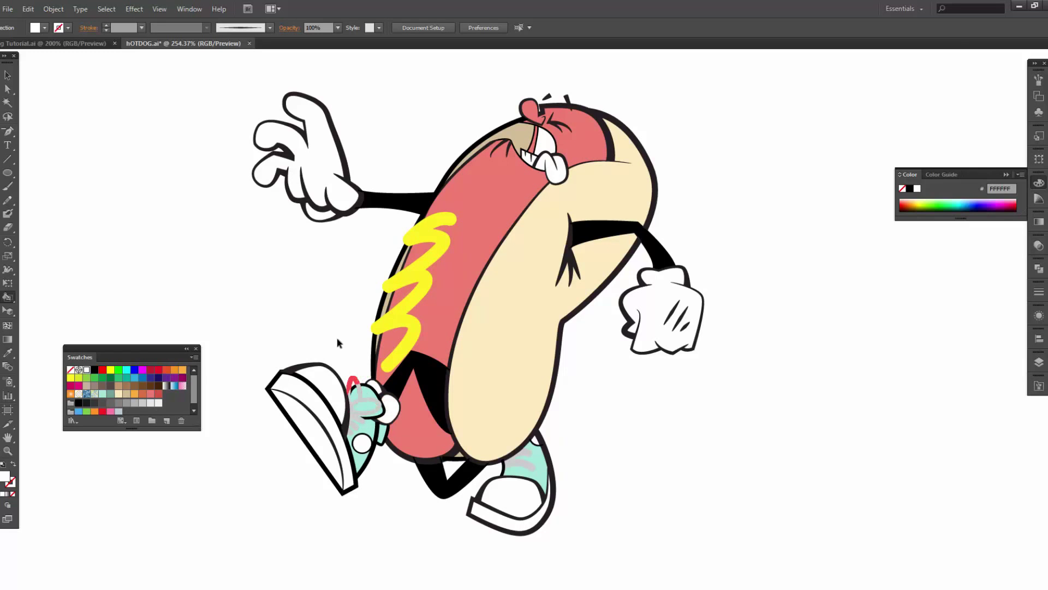
pyautogui.click(358, 398)
pyautogui.press('Right')
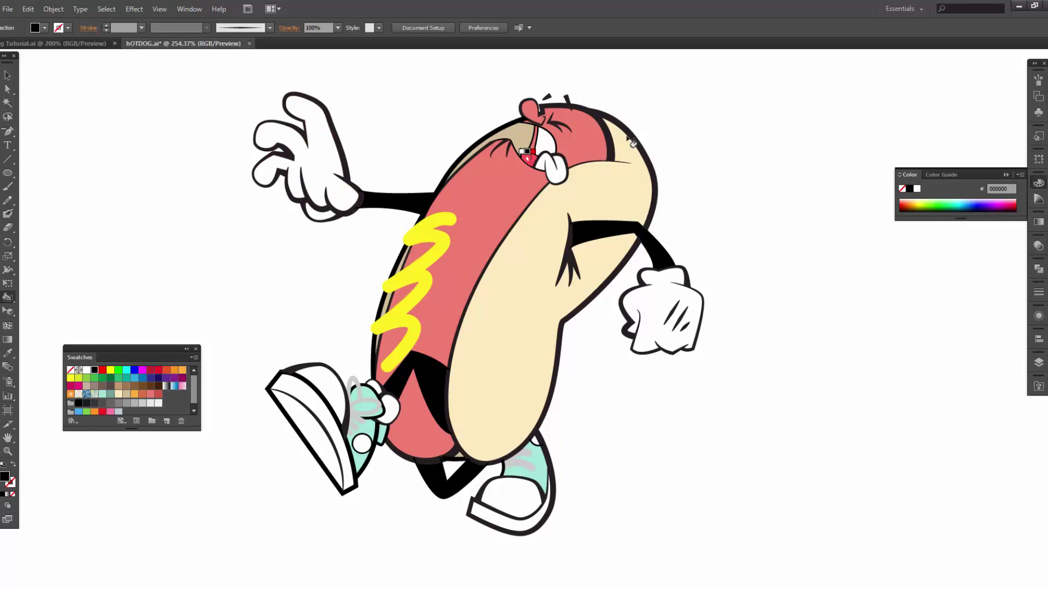
pyautogui.click(546, 143)
# Fill the tongue bright pink and zoom in on the hot dog character.
pyautogui.click(150, 394)
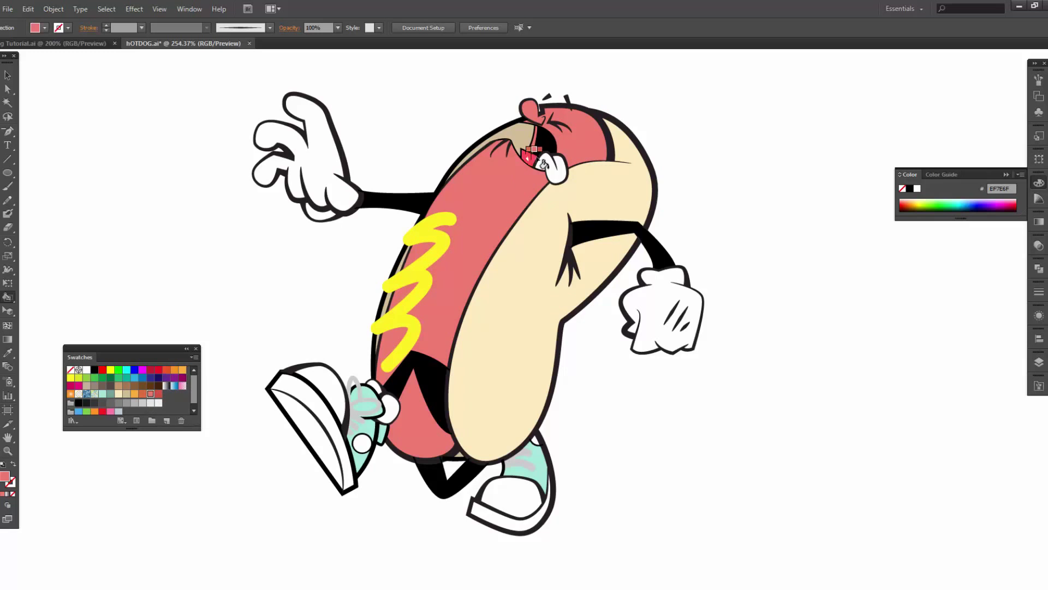
pyautogui.click(558, 174)
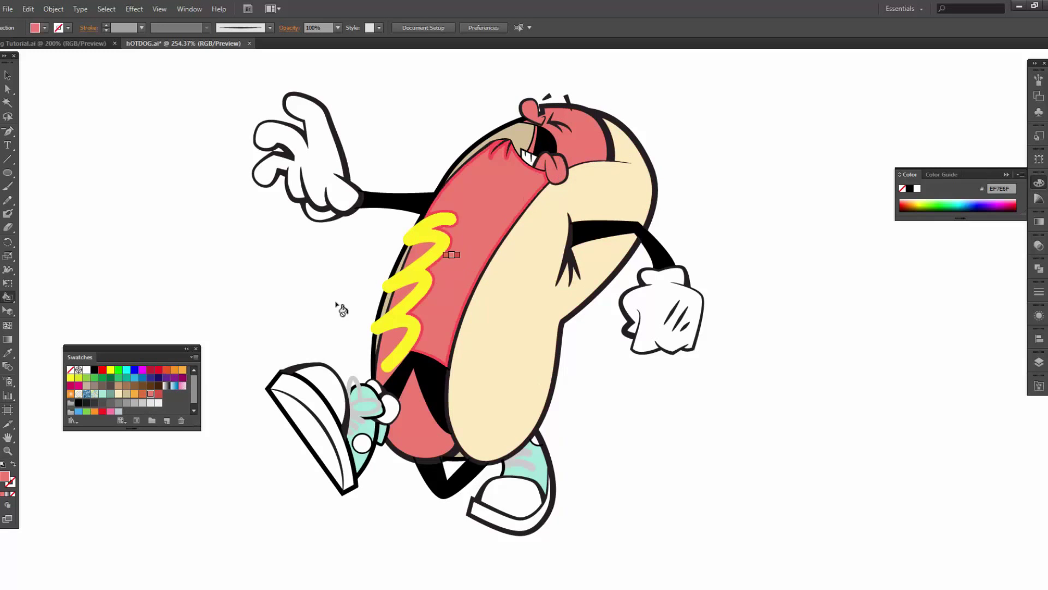
pyautogui.click(111, 414)
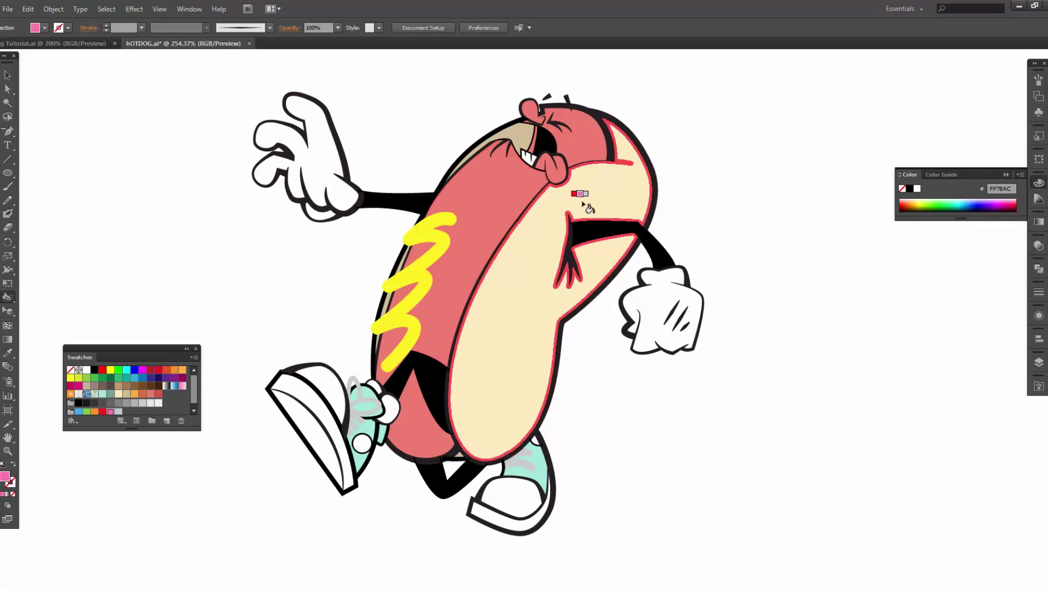
pyautogui.click(558, 170)
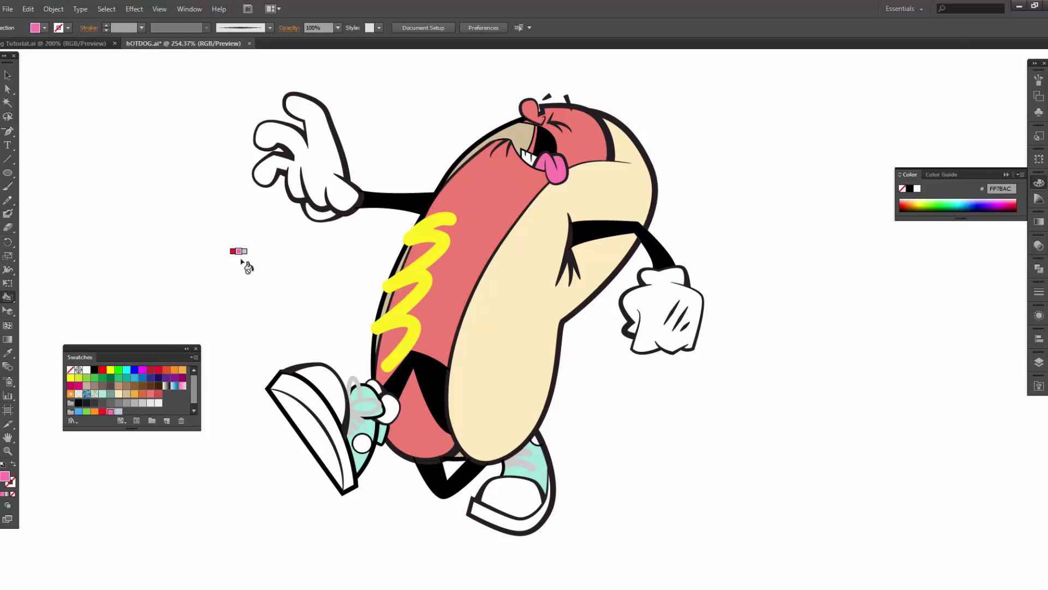
pyautogui.press('z')
pyautogui.moveTo(234, 80)
pyautogui.mouseDown()
pyautogui.moveTo(437, 278)
pyautogui.moveTo(741, 543)
pyautogui.mouseUp()
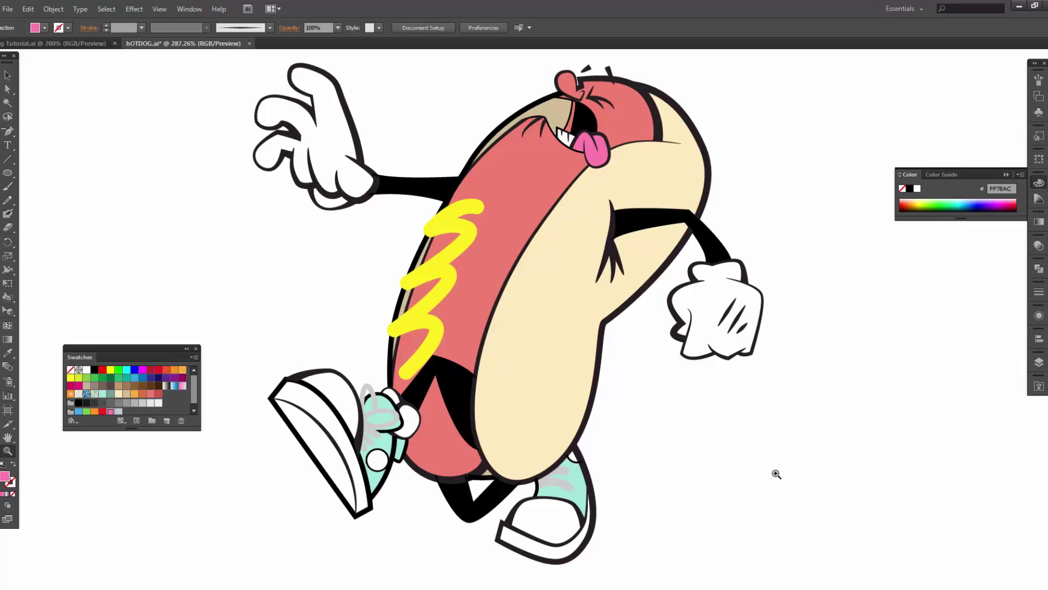
# Select all the artwork and expand the Live Paint group with Object > Expand.
pyautogui.press('v')
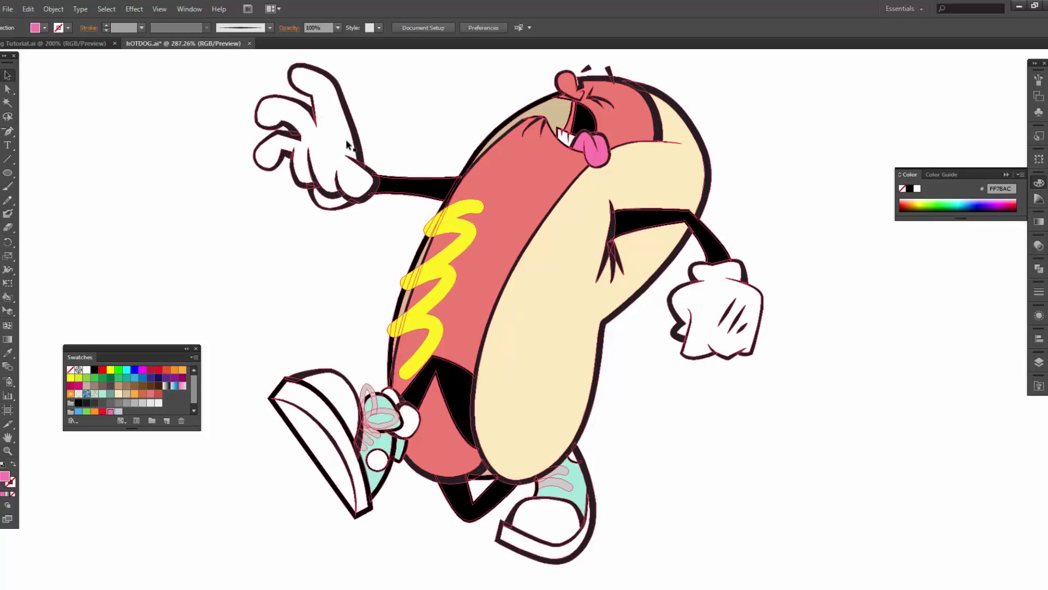
pyautogui.hotkey('ctrl', 'a')
pyautogui.click(53, 9)
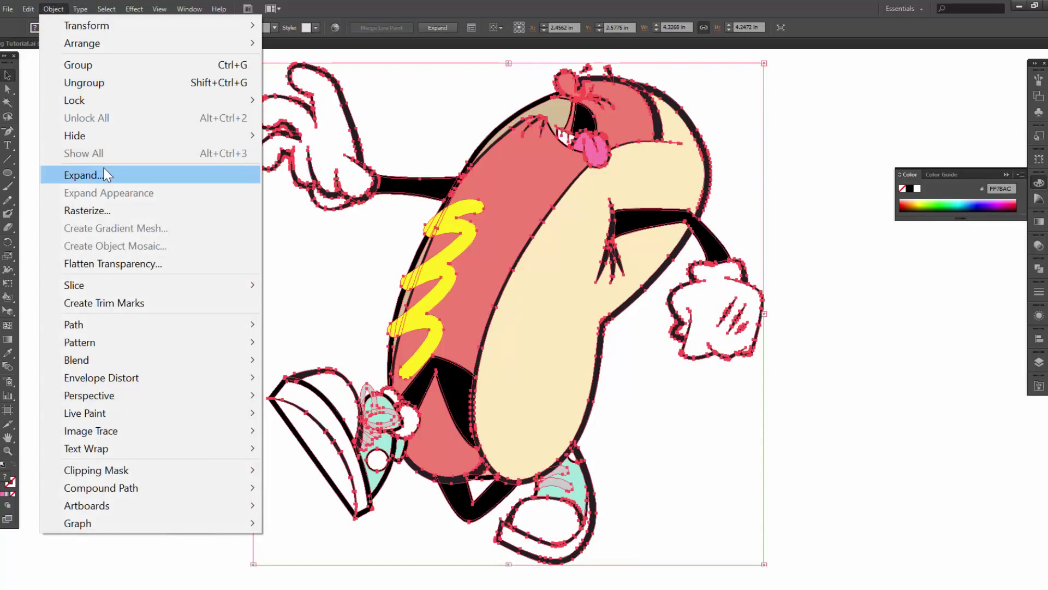
pyautogui.click(108, 174)
pyautogui.click(495, 377)
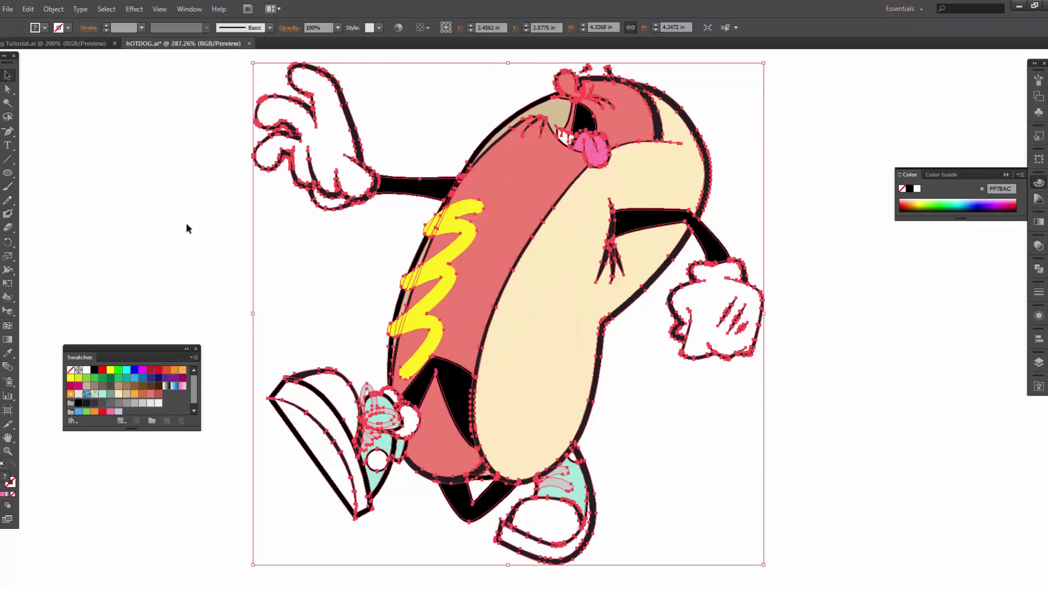
# Ungroup the expanded artwork repeatedly until the shapes are separate.
pyautogui.rightClick(445, 189)
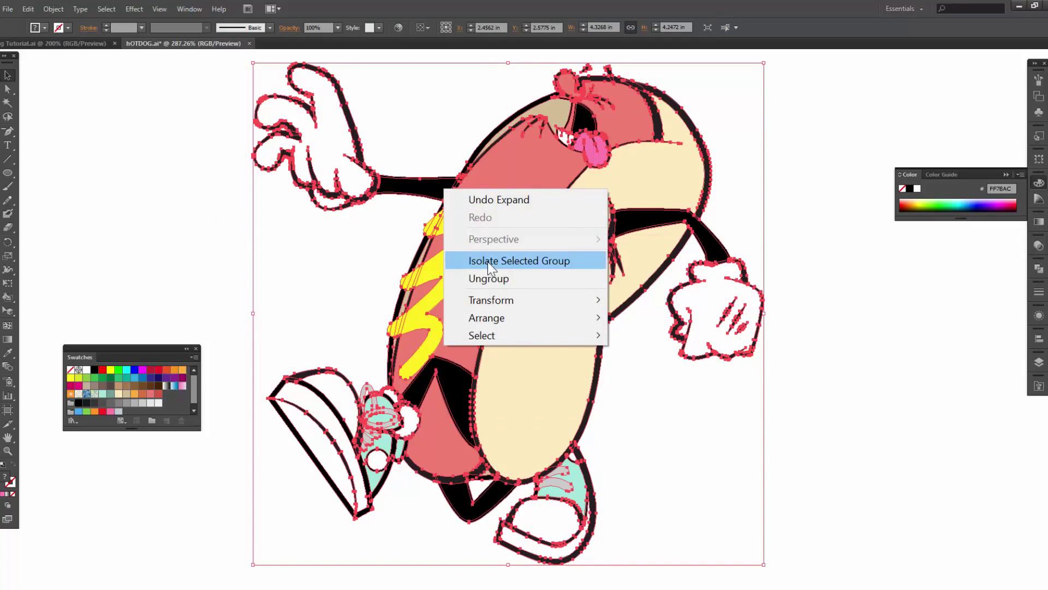
pyautogui.click(489, 278)
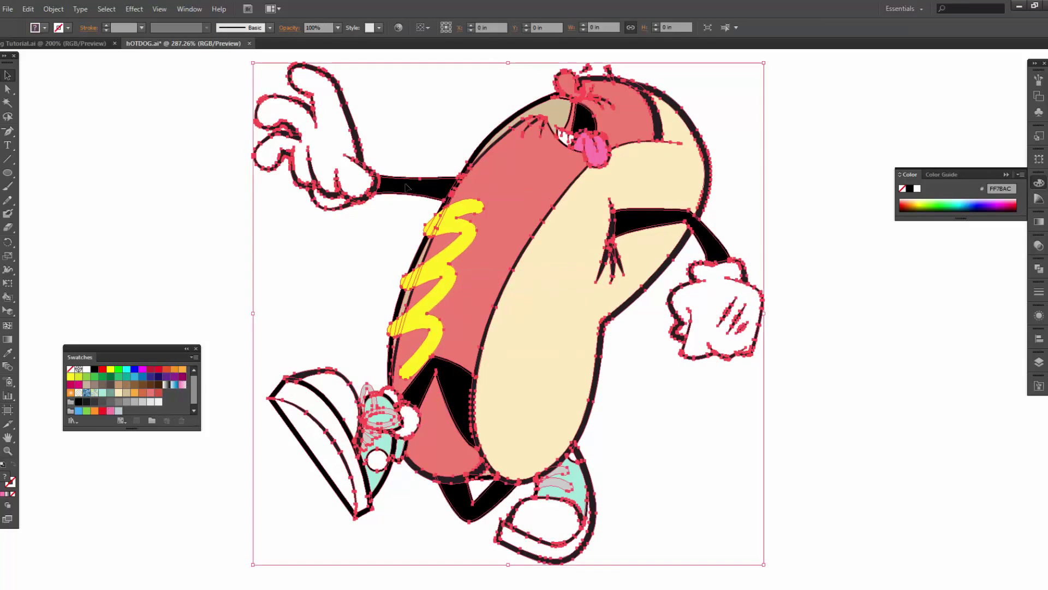
pyautogui.rightClick(406, 187)
pyautogui.click(466, 277)
pyautogui.click(351, 245)
pyautogui.click(428, 182)
pyautogui.rightClick(429, 182)
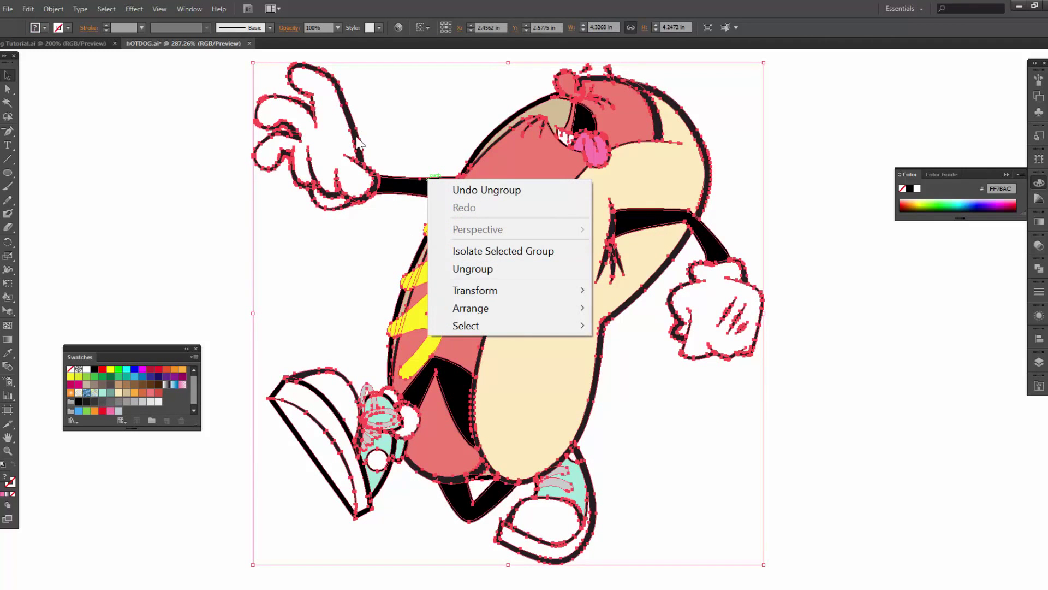
pyautogui.click(440, 269)
# Magic Wand-select all black shapes like the left arm and unite them in Pathfinder.
pyautogui.click(385, 204)
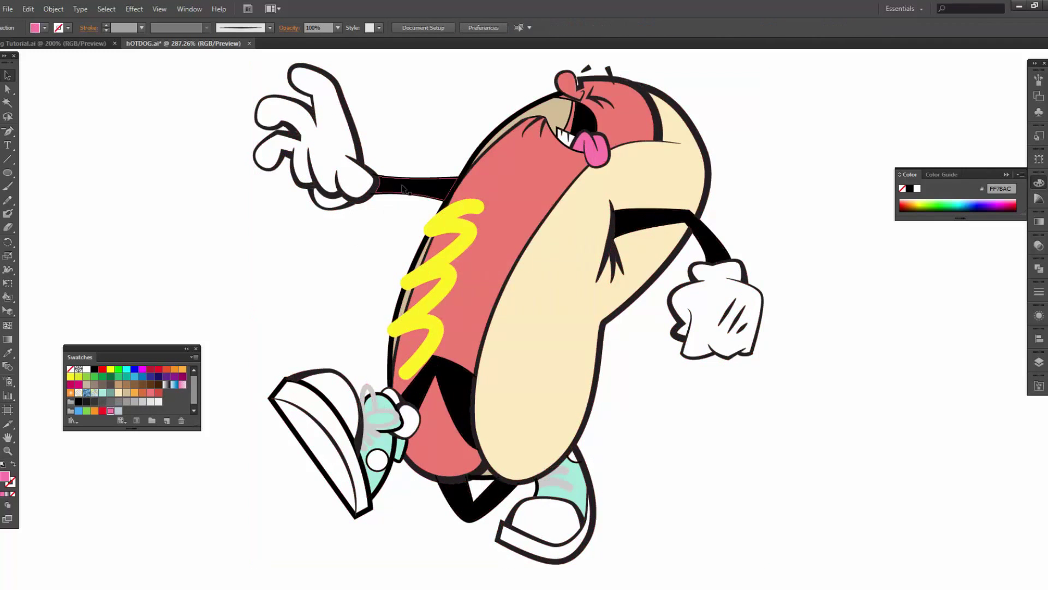
pyautogui.click(403, 189)
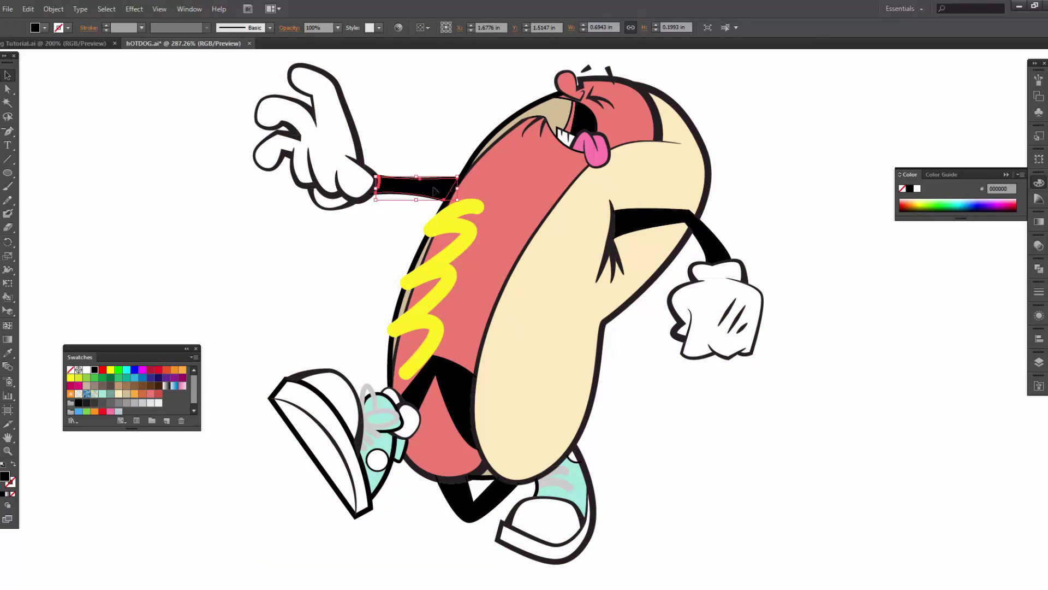
pyautogui.click(7, 102)
pyautogui.click(409, 185)
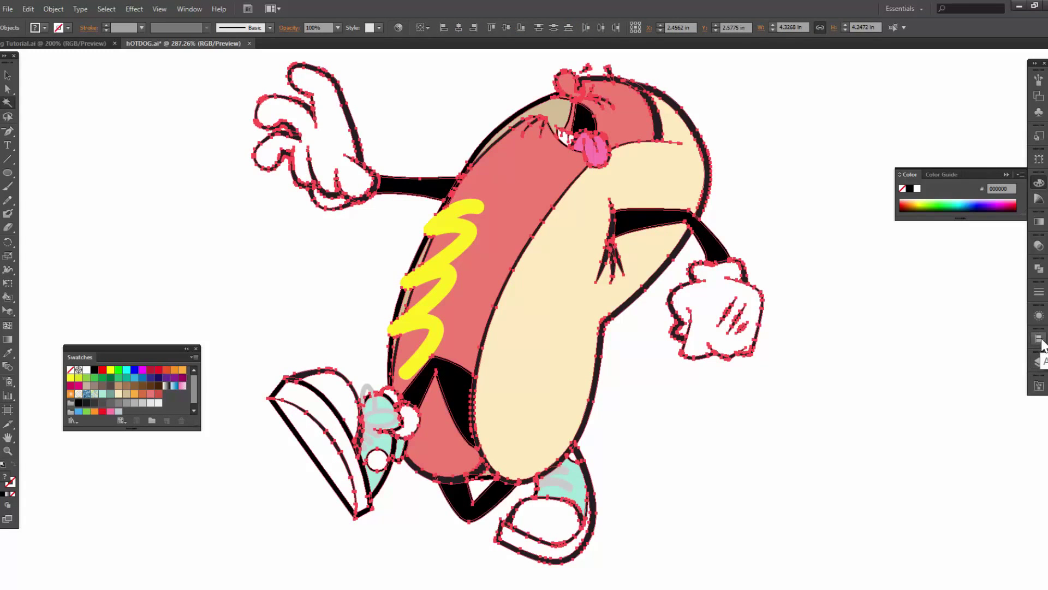
pyautogui.click(1039, 268)
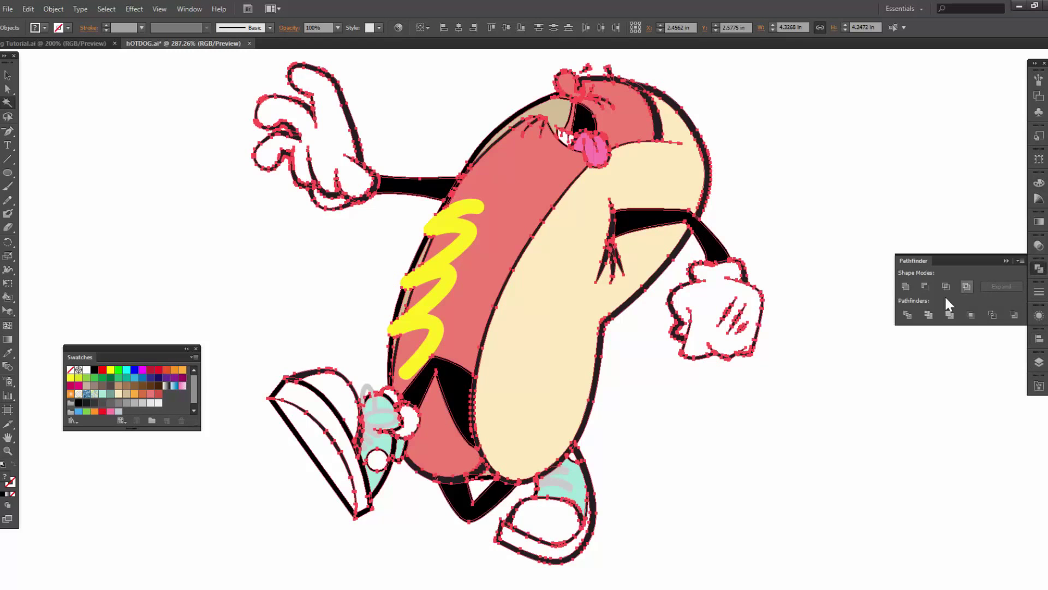
pyautogui.click(904, 285)
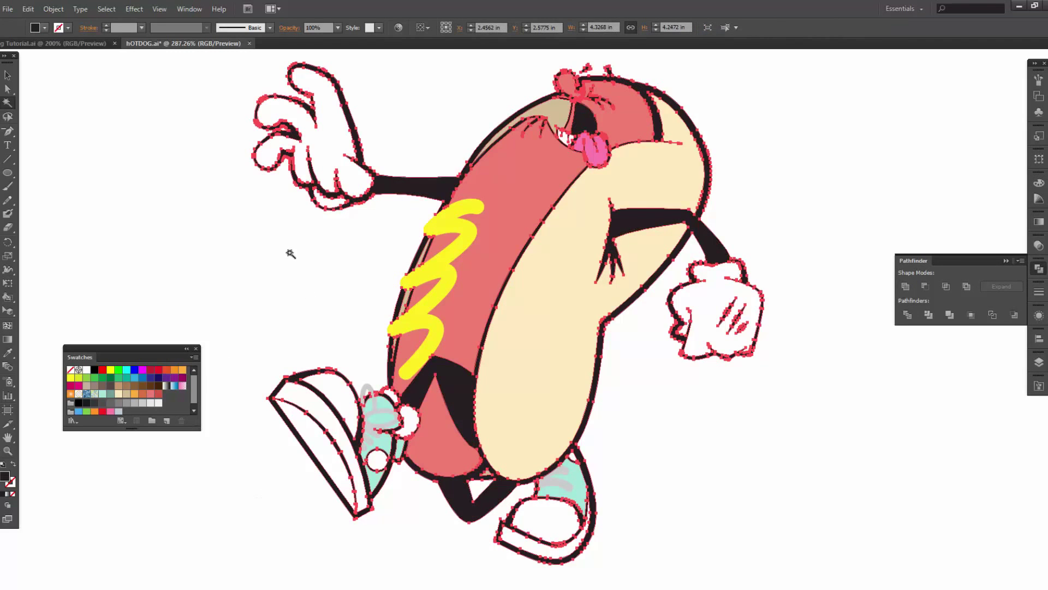
# Set the united shape's fill to the pure black swatch.
pyautogui.click(45, 30)
pyautogui.click(6, 47)
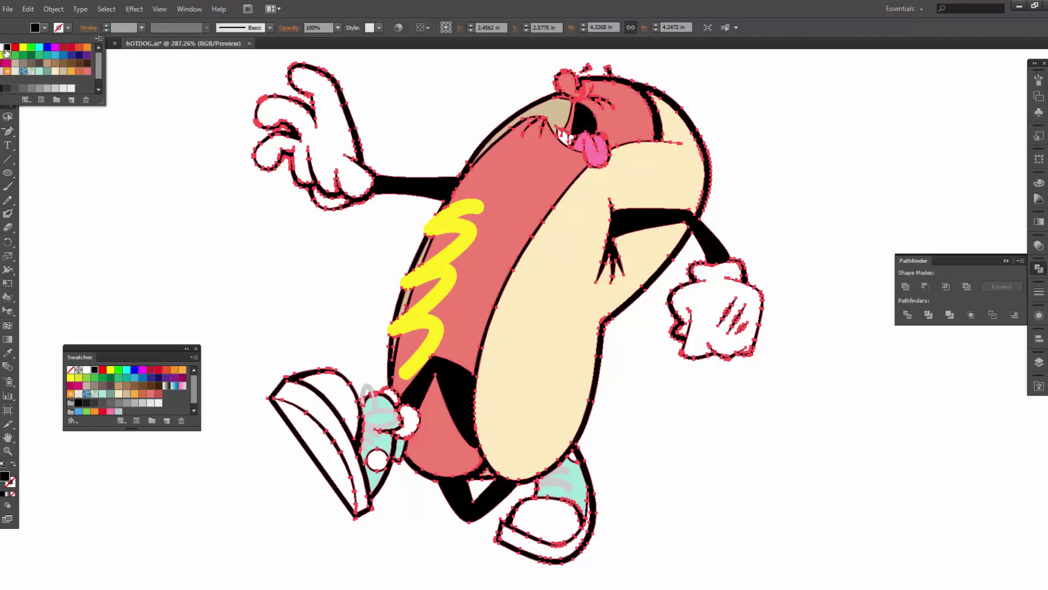
pyautogui.click(230, 240)
pyautogui.click(230, 241)
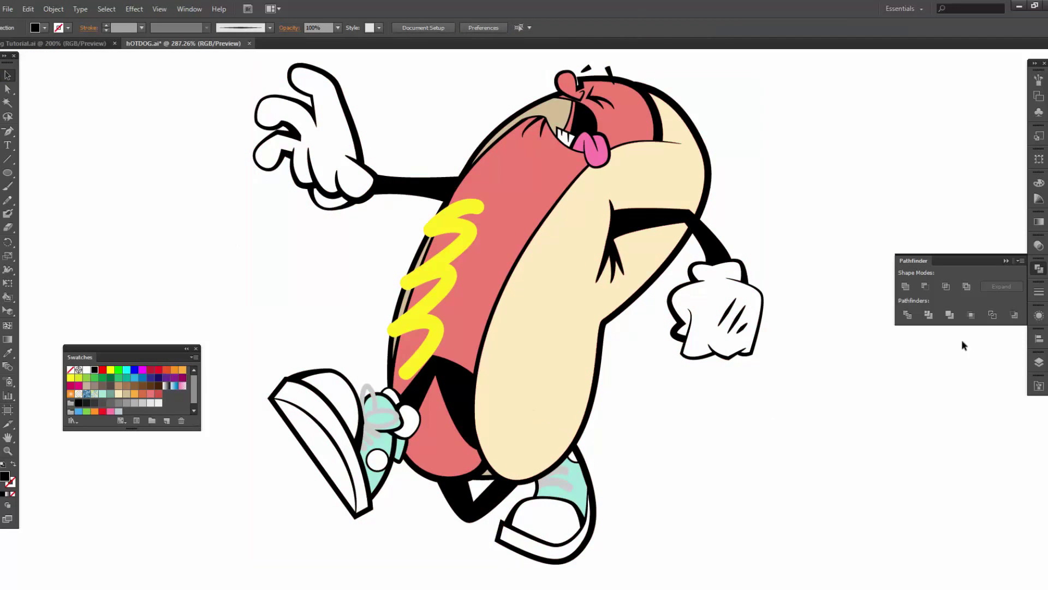
# Rename the INKING copy 3 layer to 'fLAT COLOR'.
pyautogui.click(1039, 362)
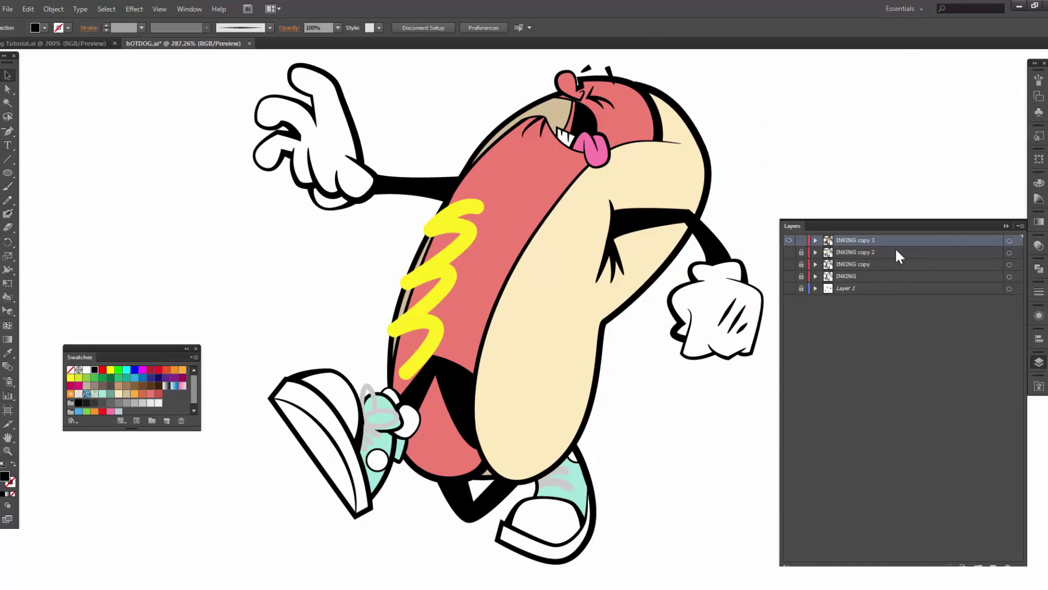
pyautogui.doubleClick(869, 241)
pyautogui.write('fLAT COLOR')
pyautogui.press('Return')
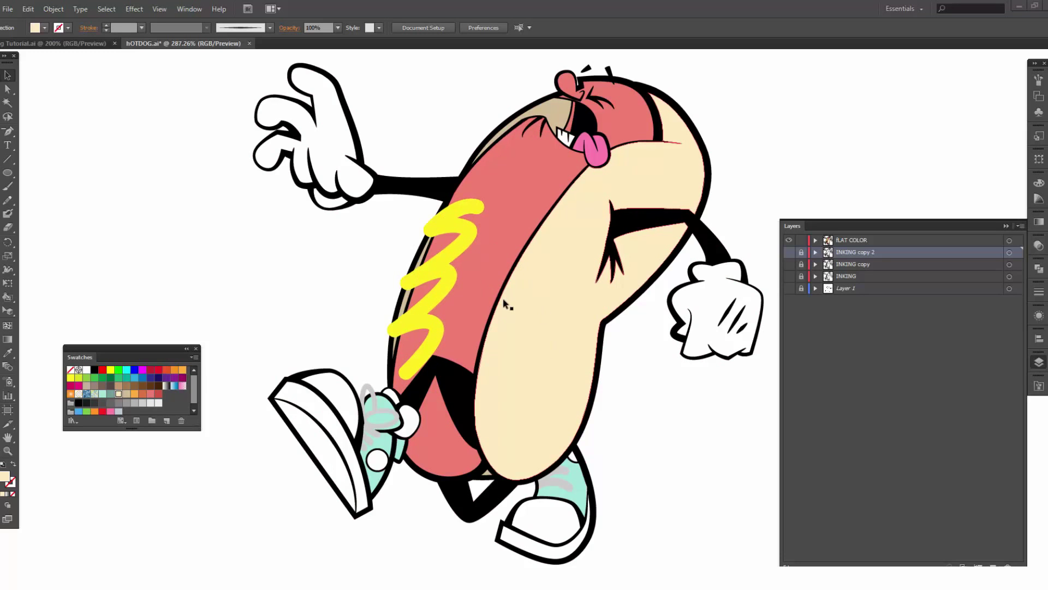
# Duplicate the FLAT COLOR layer from the Layers panel menu.
pyautogui.click(842, 239)
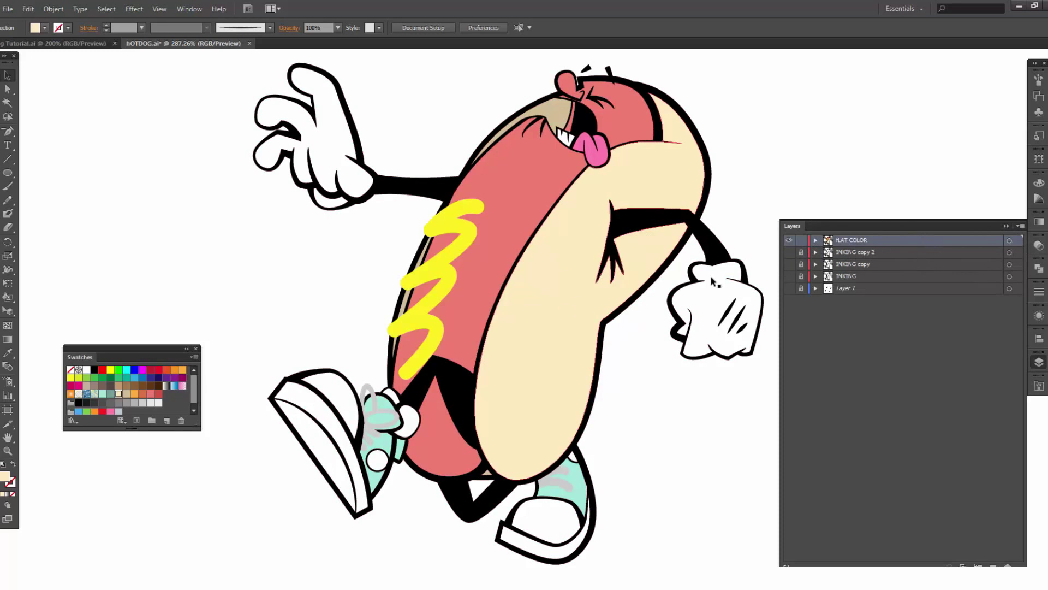
pyautogui.click(1019, 226)
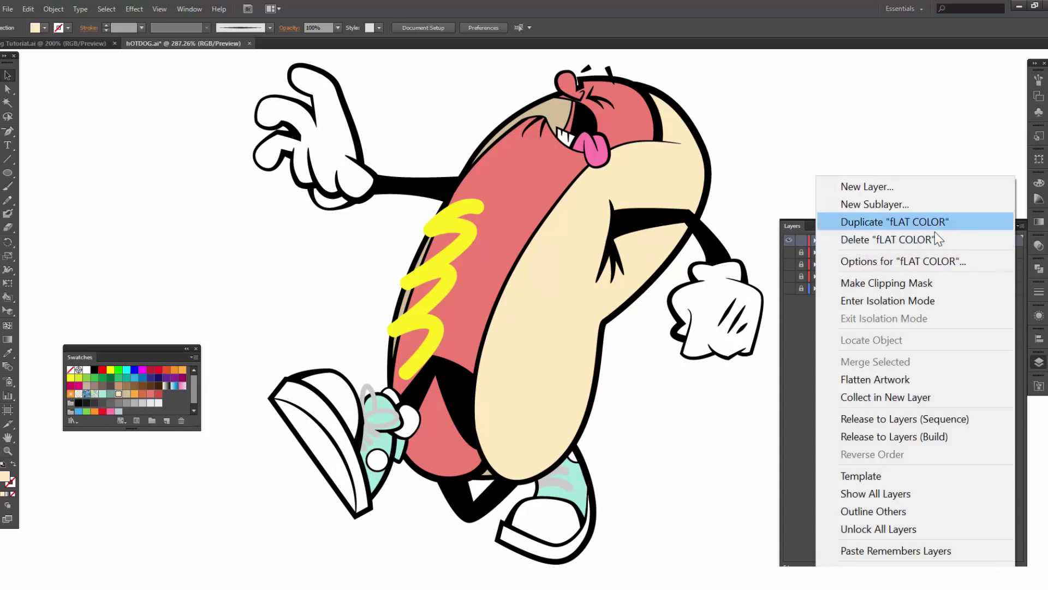
pyautogui.click(899, 222)
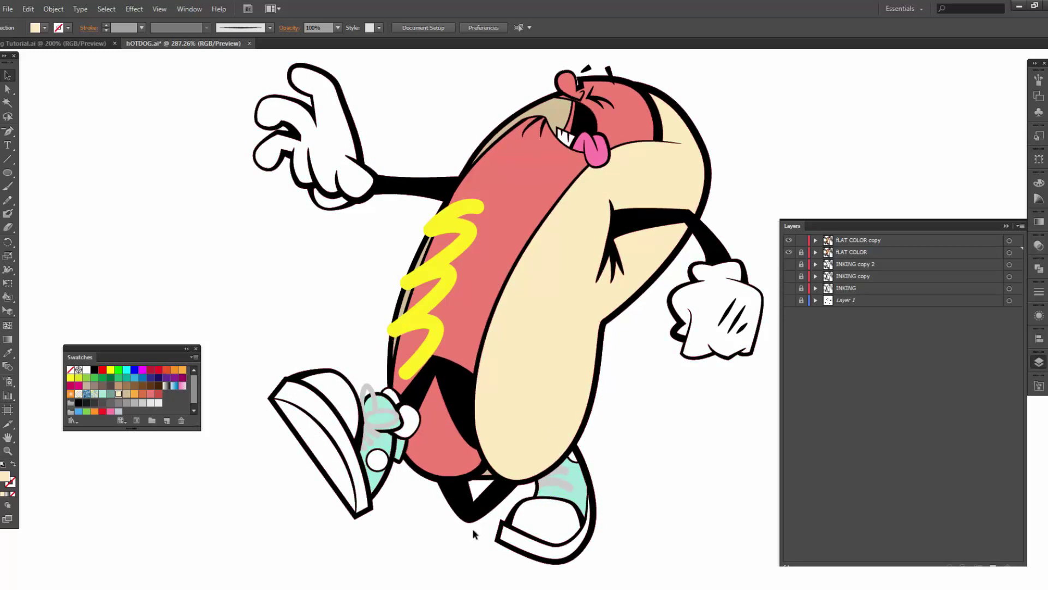
# Fill the left shoe's sole and the left hand's fingertip light grey.
pyautogui.click(322, 451)
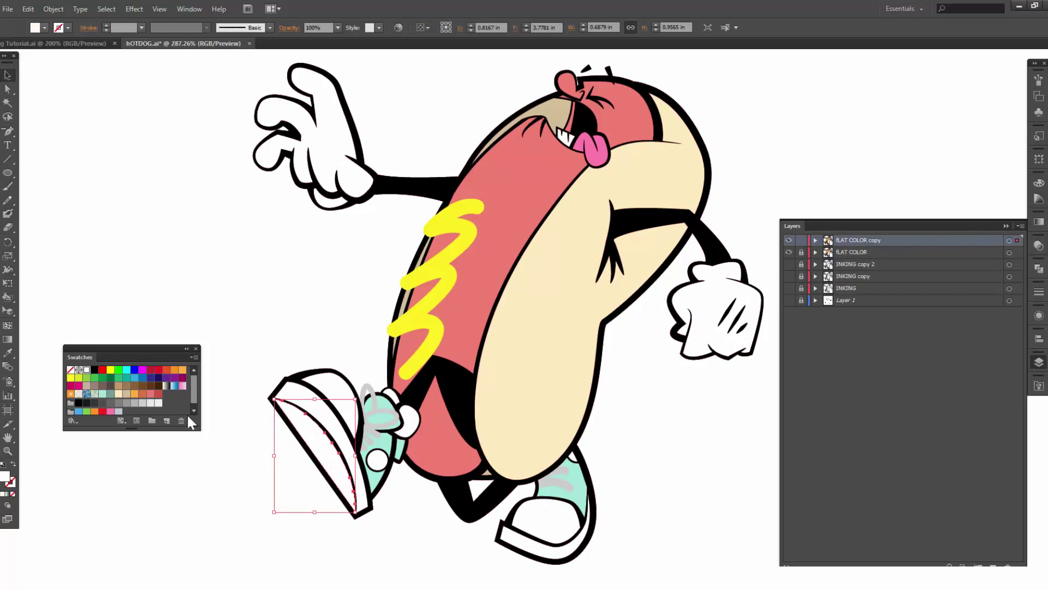
pyautogui.click(140, 404)
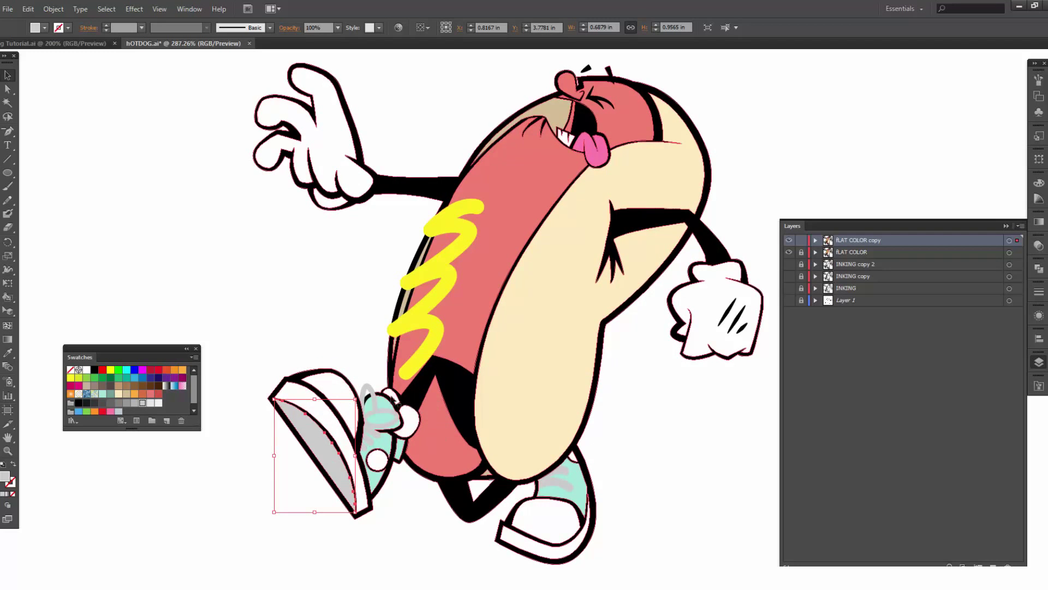
pyautogui.click(233, 435)
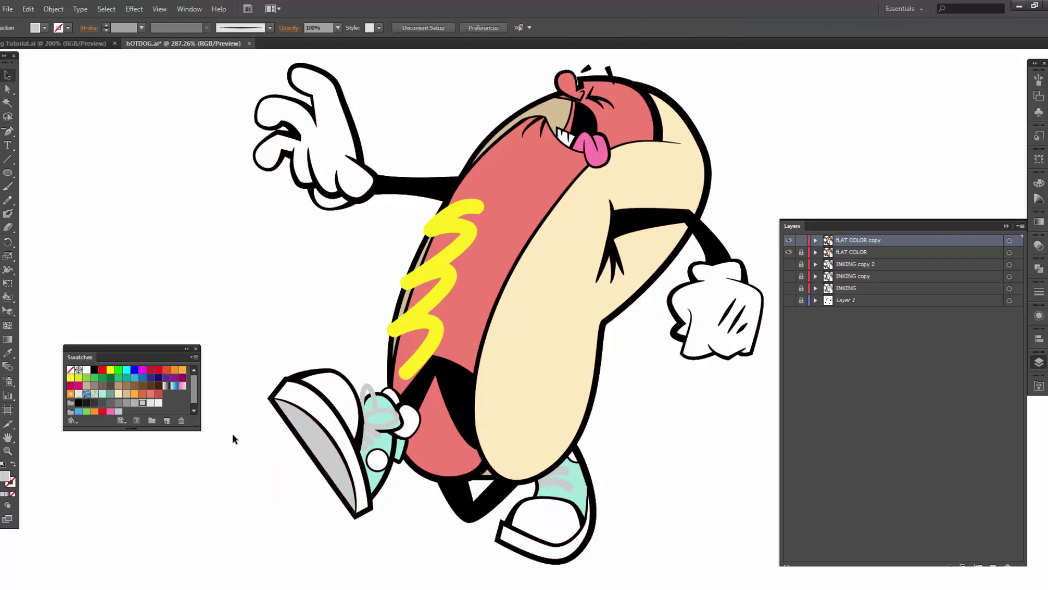
pyautogui.click(329, 199)
pyautogui.click(135, 403)
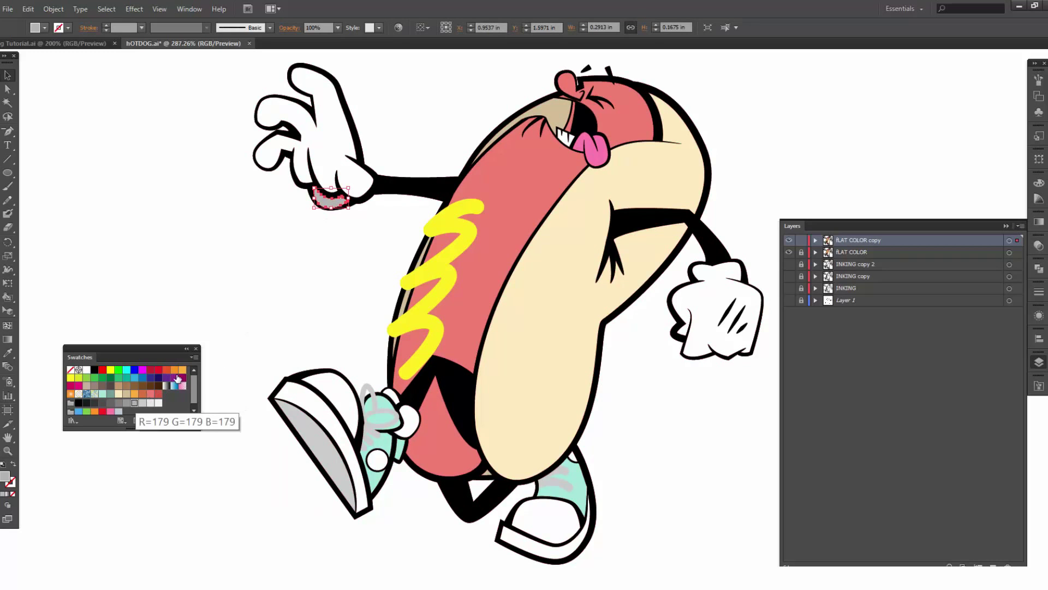
pyautogui.click(256, 328)
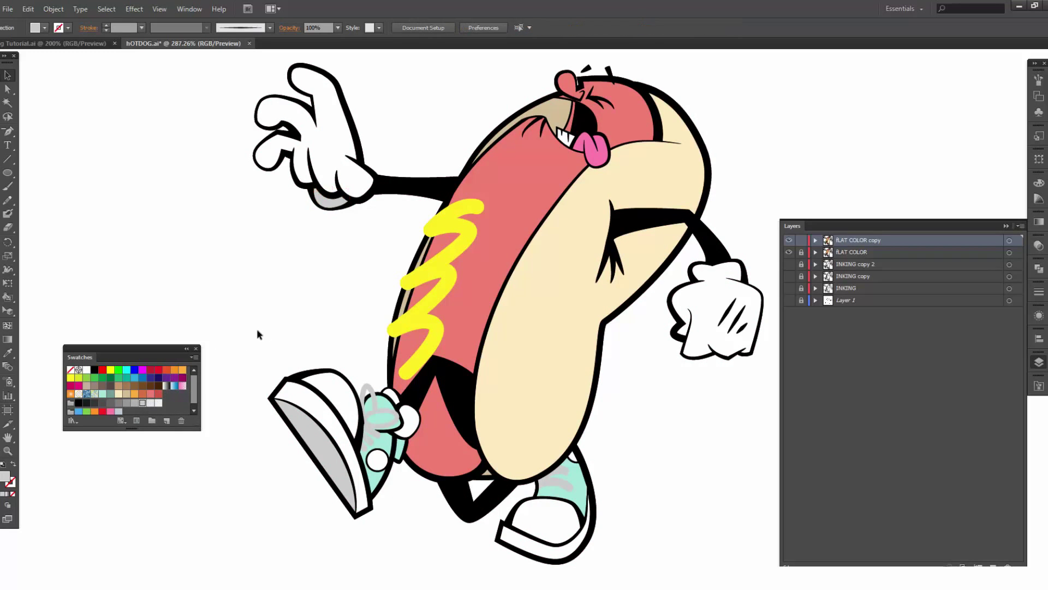
# Change the tongue's fill to a lighter pink in the Color Picker.
pyautogui.click(590, 151)
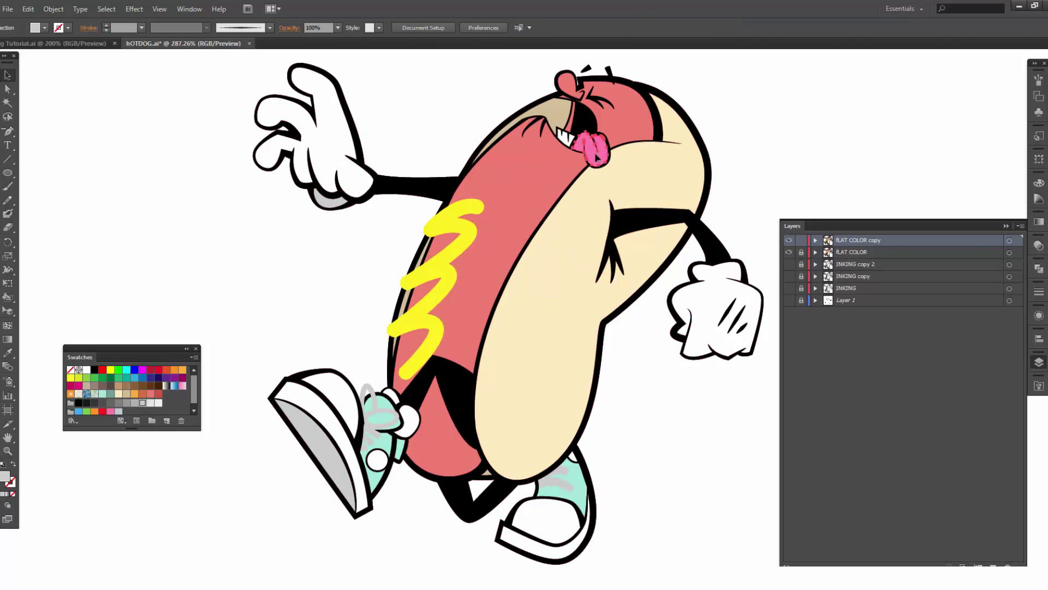
pyautogui.doubleClick(5, 477)
pyautogui.moveTo(488, 246); pyautogui.dragTo(418, 227)
pyautogui.click(650, 231)
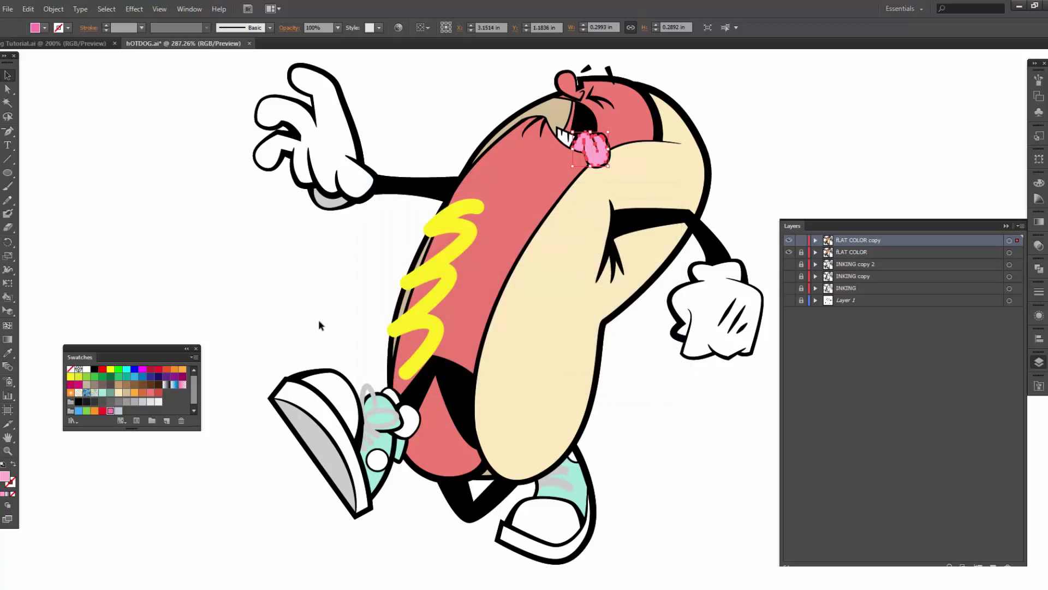
pyautogui.click(315, 257)
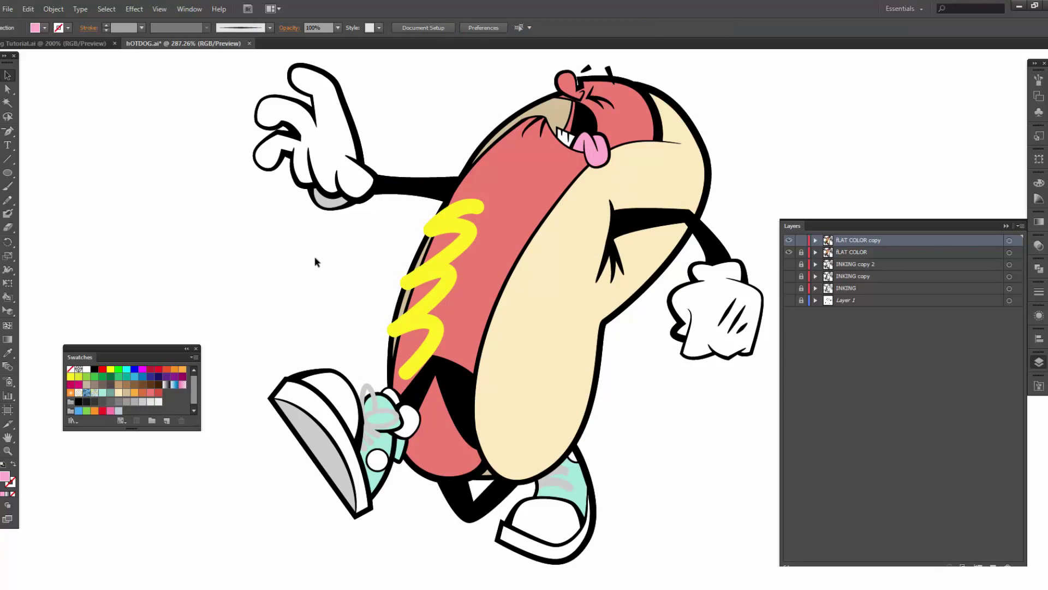
# Tear off the eraser, scissors and knife tools into a floating panel and pick the Knife.
pyautogui.click(320, 146)
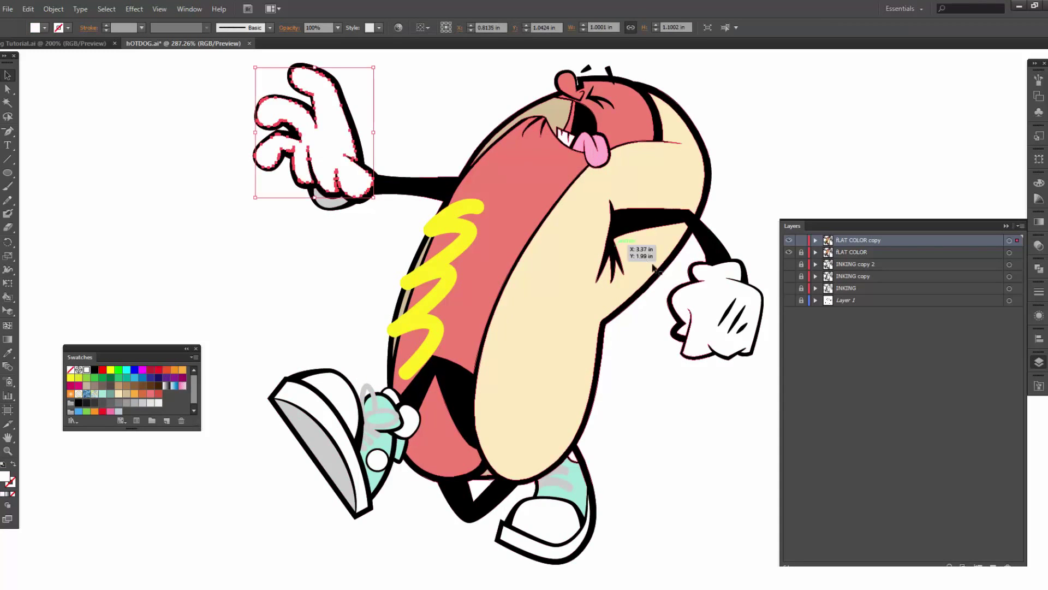
pyautogui.click(705, 299)
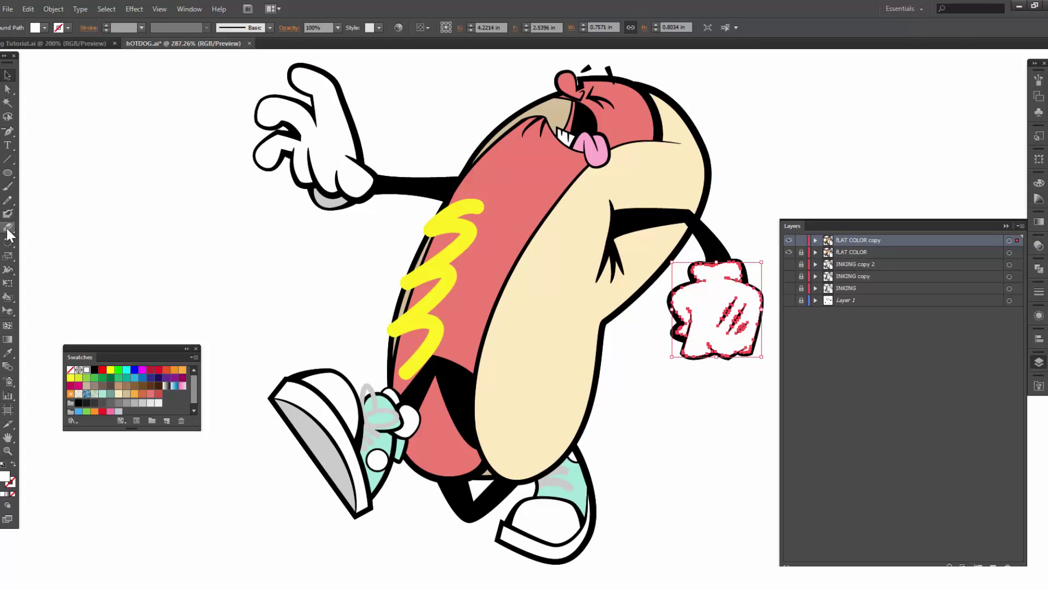
pyautogui.moveTo(8, 234)
pyautogui.mouseDown()
pyautogui.moveTo(64, 232)
pyautogui.moveTo(68, 265)
pyautogui.mouseUp()
pyautogui.moveTo(8, 227)
pyautogui.mouseDown()
pyautogui.moveTo(112, 231)
pyautogui.moveTo(125, 240)
pyautogui.mouseUp()
pyautogui.moveTo(128, 178); pyautogui.dragTo(174, 162)
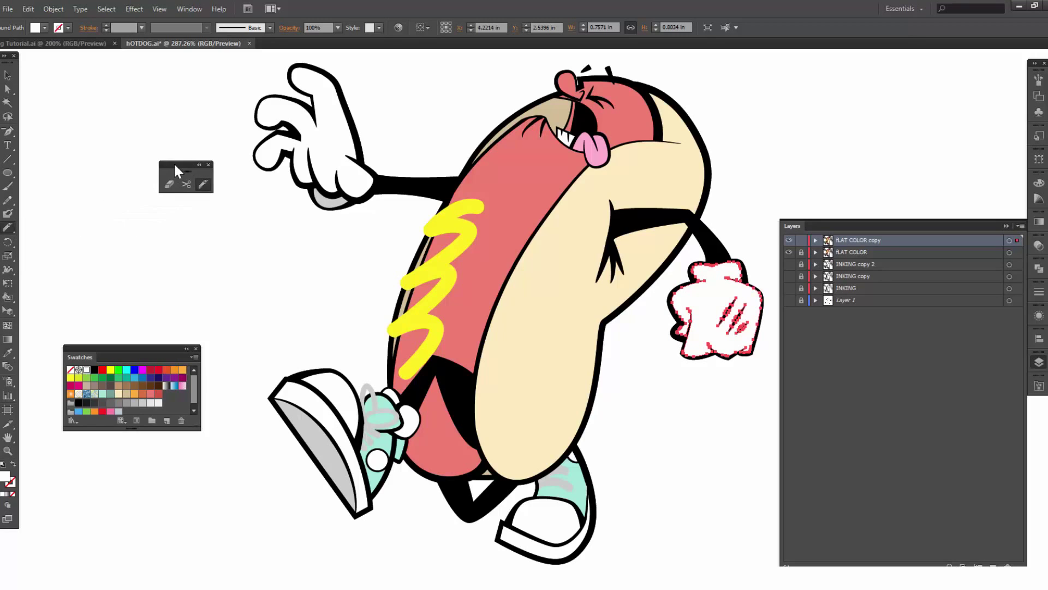
pyautogui.click(204, 184)
# Lock the FLAT COLOR layer and zoom in on the face, mouth and tongue.
pyautogui.press('z')
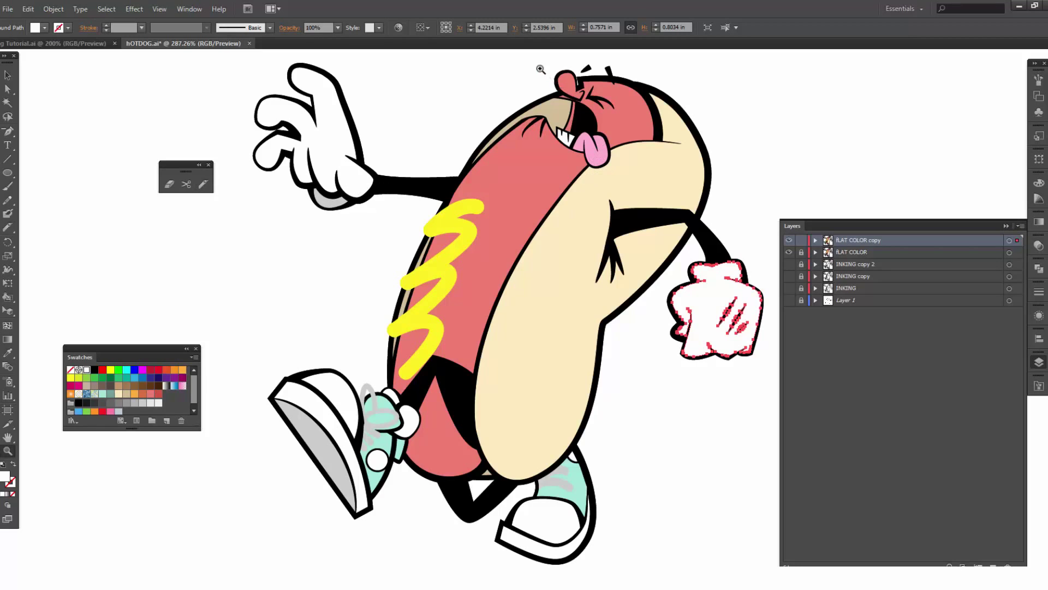
pyautogui.click(802, 252)
pyautogui.moveTo(484, 59); pyautogui.dragTo(704, 270)
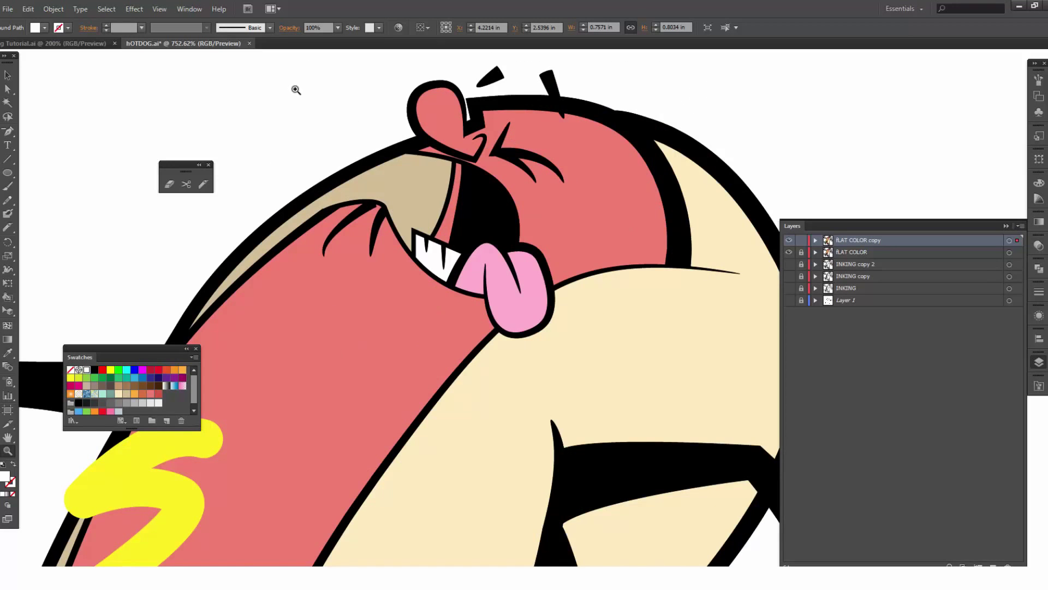
pyautogui.moveTo(293, 91); pyautogui.dragTo(745, 379)
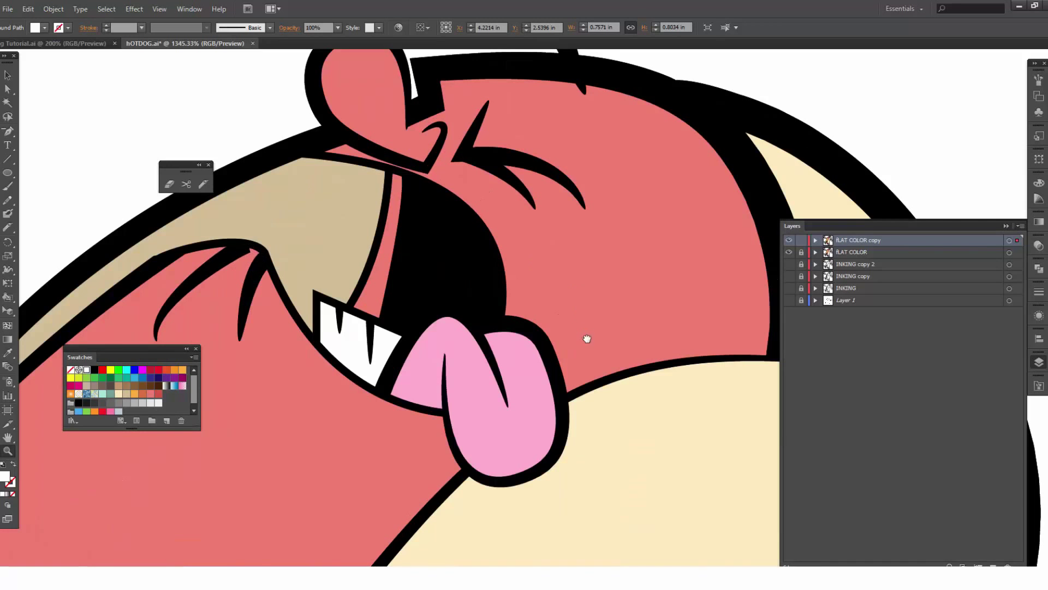
# Slice a curved Knife cut across the lower part of the pink tongue.
pyautogui.moveTo(588, 334); pyautogui.dragTo(543, 251)
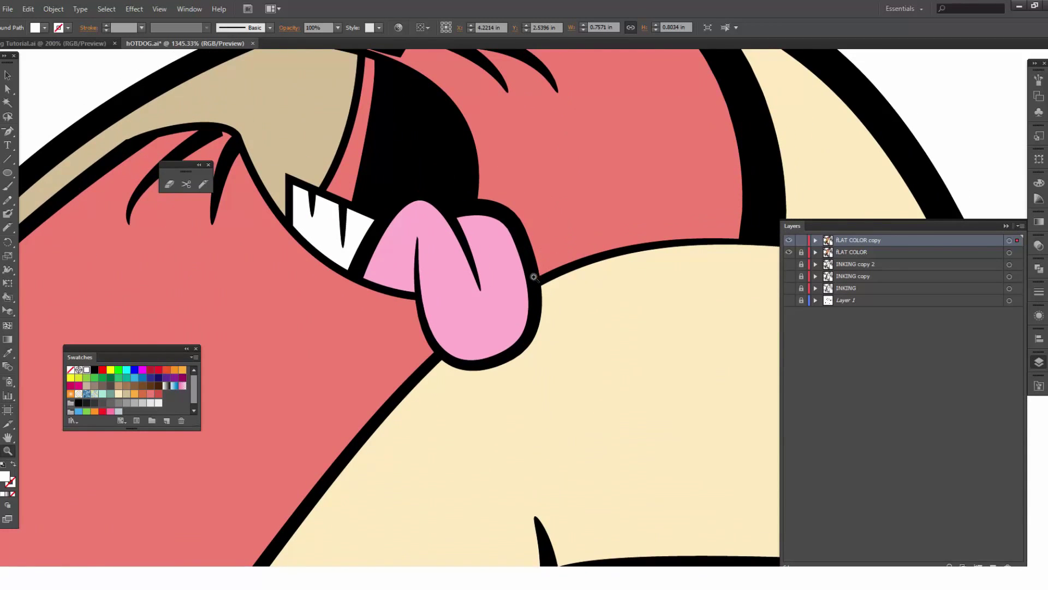
pyautogui.press('v')
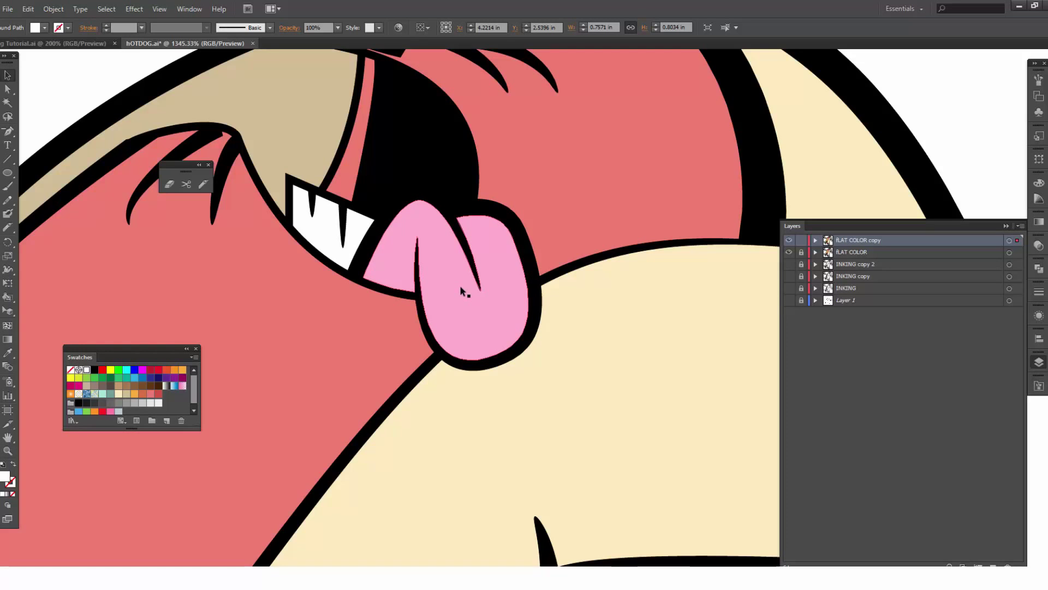
pyautogui.click(460, 290)
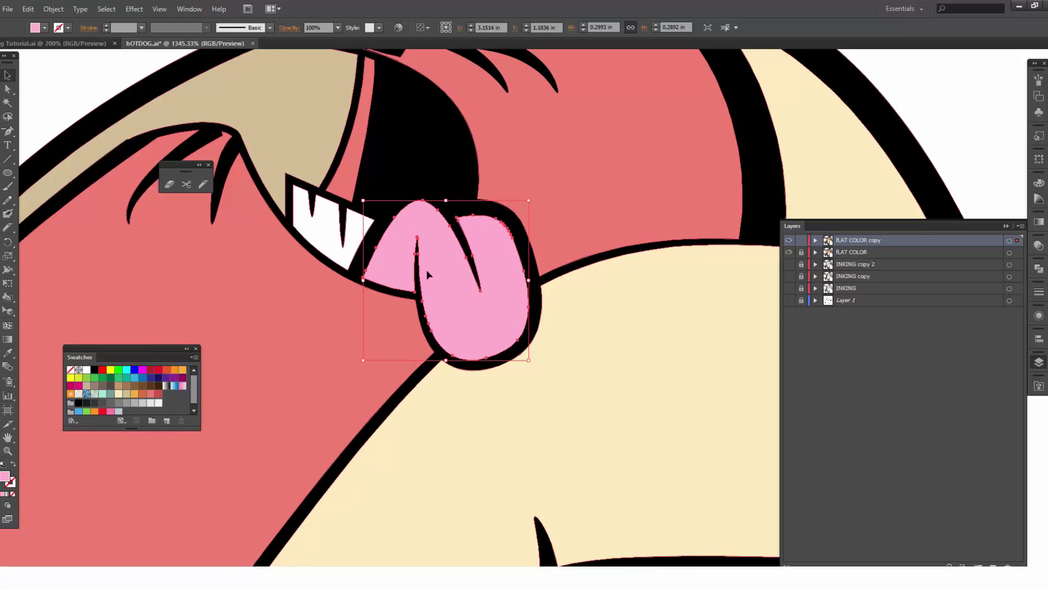
pyautogui.click(202, 184)
pyautogui.moveTo(385, 218)
pyautogui.mouseDown()
pyautogui.moveTo(455, 329)
pyautogui.moveTo(491, 330)
pyautogui.moveTo(536, 295)
pyautogui.mouseUp()
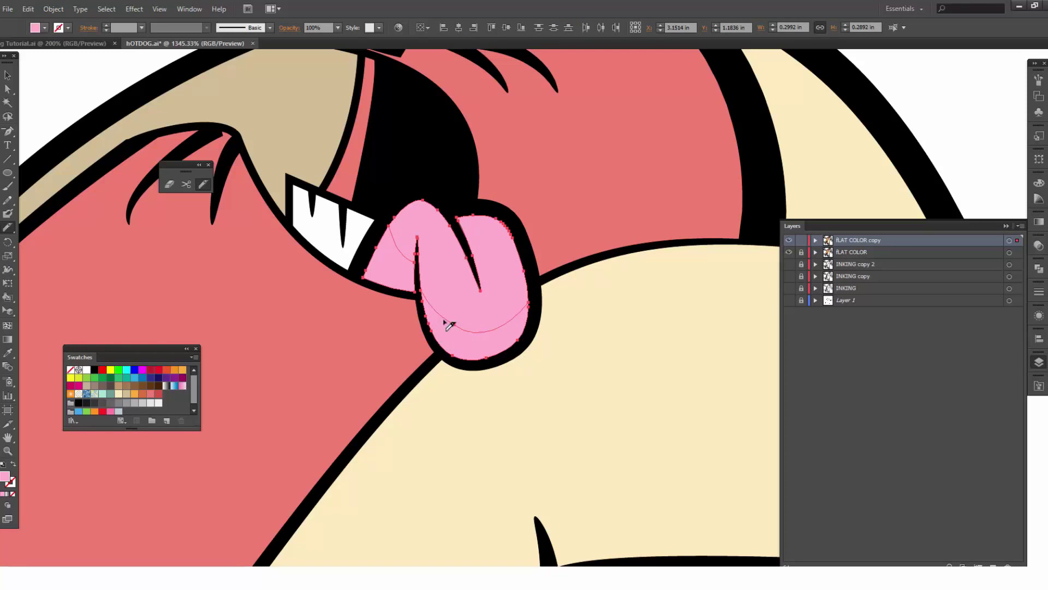
# Fill the cut-off lower tongue piece with darker pink E29ABB as a shadow.
pyautogui.press('v')
pyautogui.click(563, 237)
pyautogui.click(472, 335)
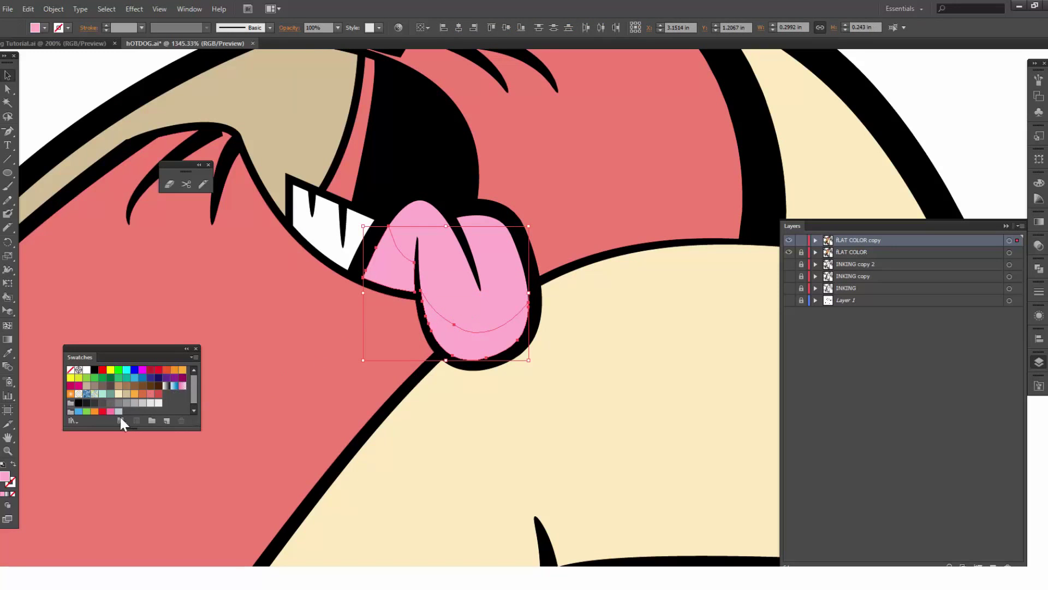
pyautogui.doubleClick(6, 477)
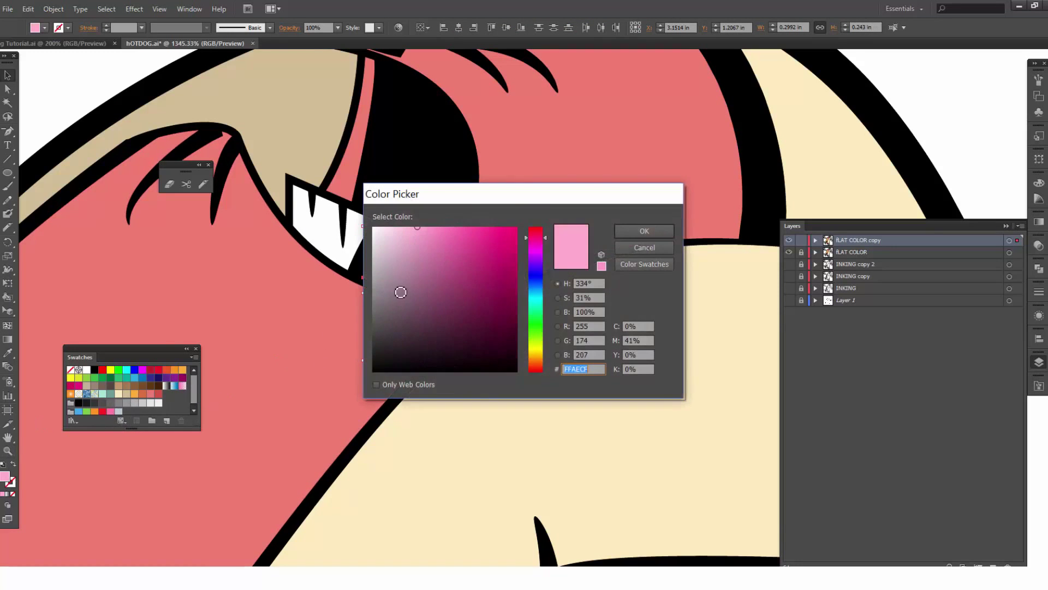
pyautogui.moveTo(416, 238); pyautogui.dragTo(419, 245)
pyautogui.click(627, 233)
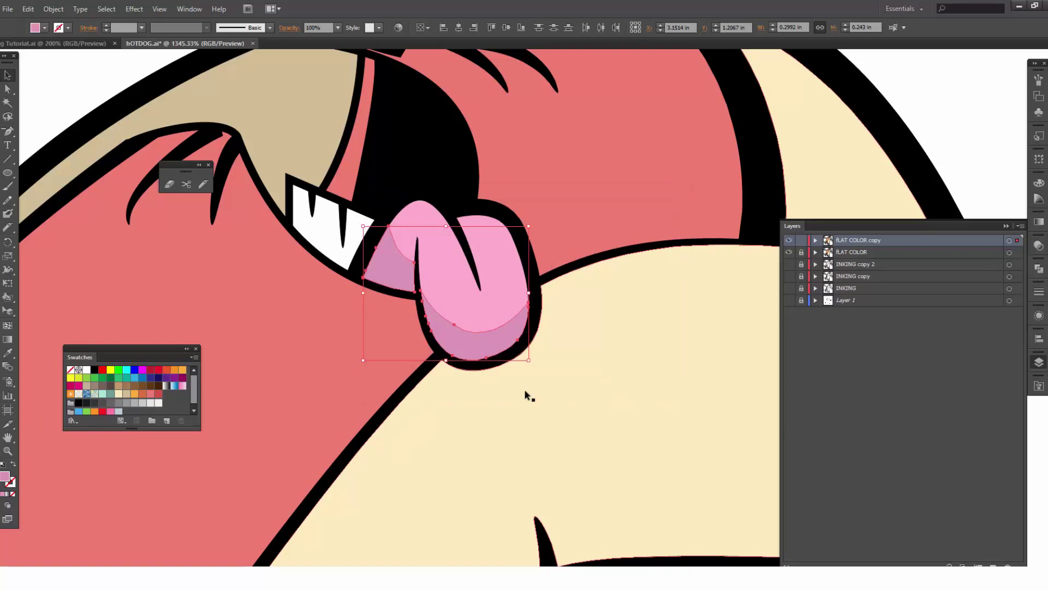
# Deselect the tongue, reposition the view and select the red face shape.
pyautogui.click(608, 287)
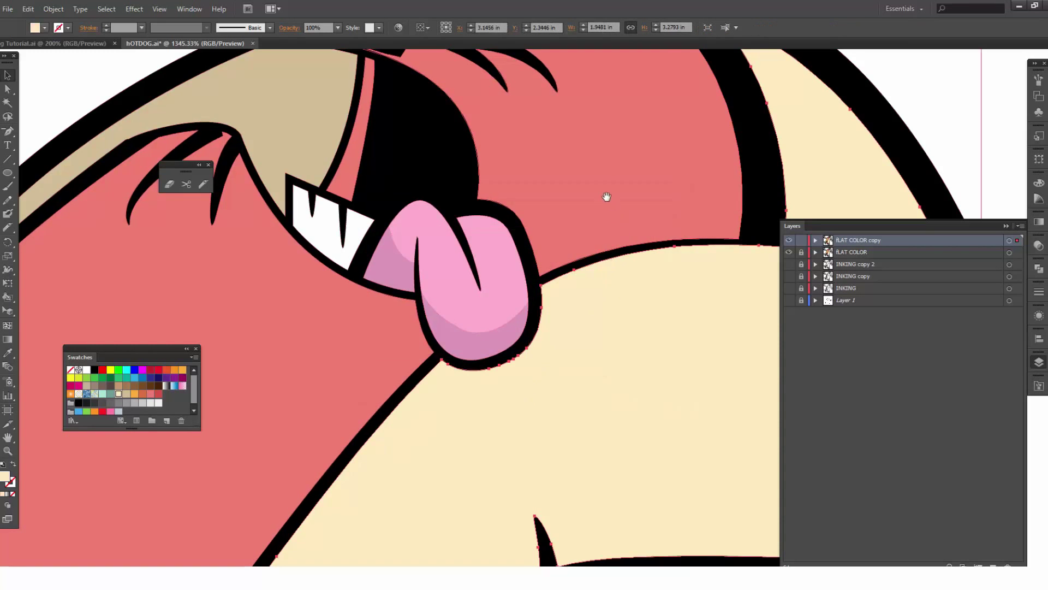
pyautogui.scroll(5, 590, 322)
pyautogui.hscroll(2, 555, 307)
pyautogui.click(556, 306)
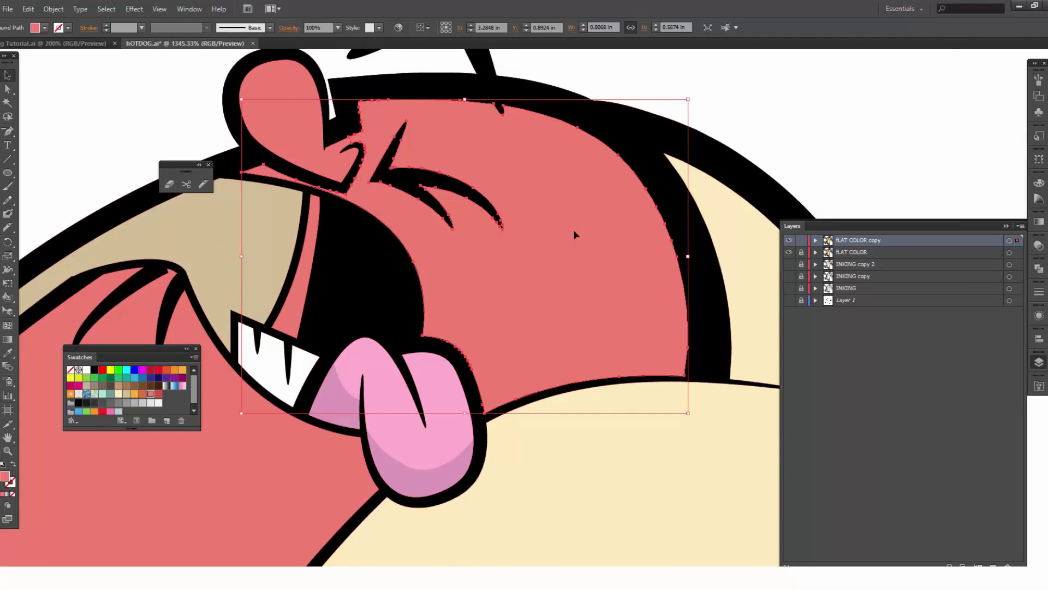
# Knife-cut a crescent off the face's right side and select that piece.
pyautogui.click(203, 185)
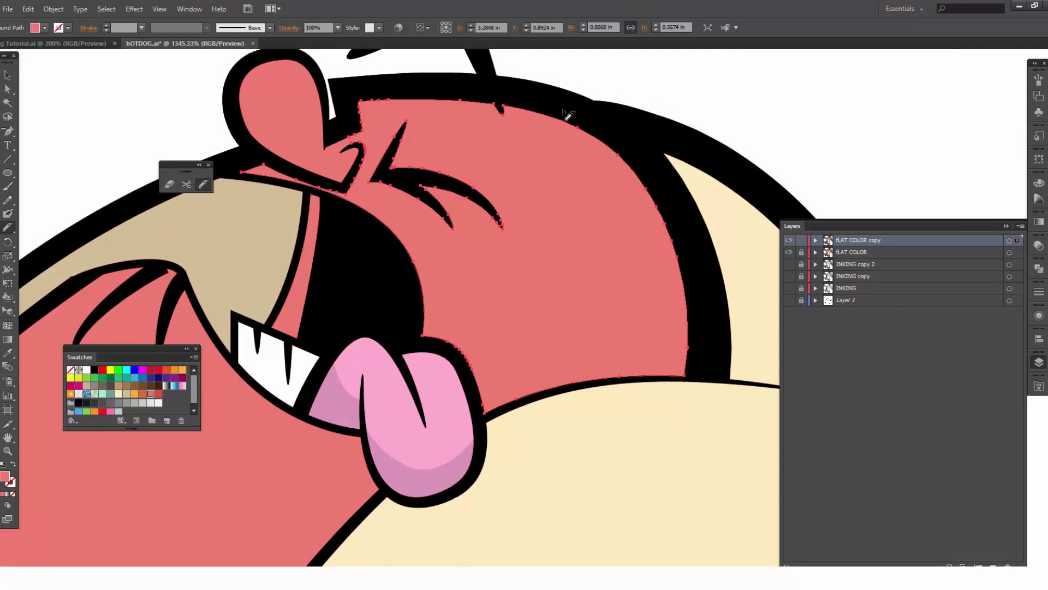
pyautogui.moveTo(562, 109)
pyautogui.mouseDown()
pyautogui.moveTo(589, 161)
pyautogui.moveTo(602, 260)
pyautogui.moveTo(577, 353)
pyautogui.moveTo(497, 496)
pyautogui.mouseUp()
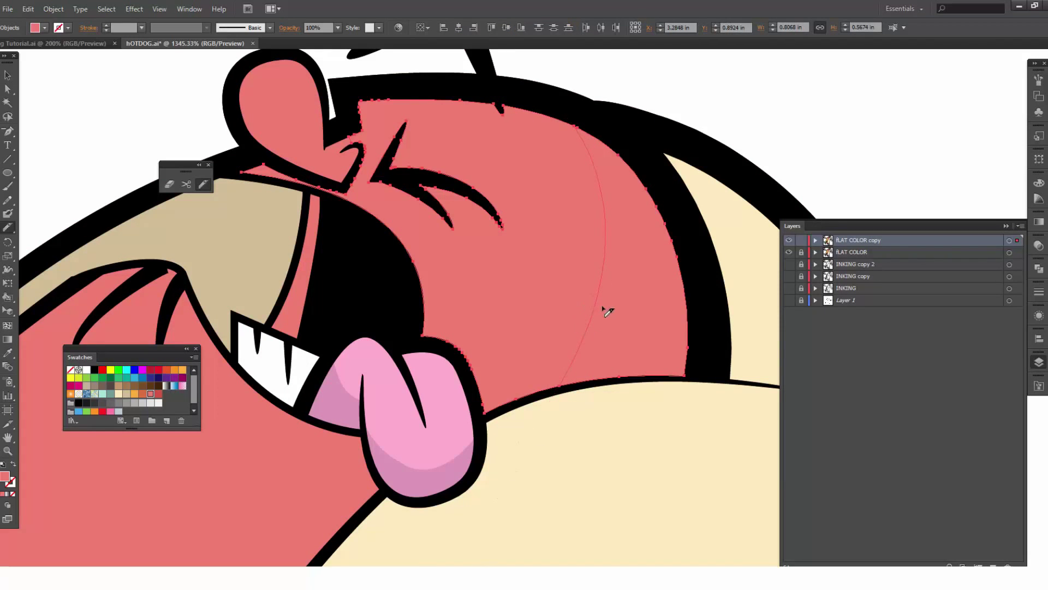
pyautogui.press('v')
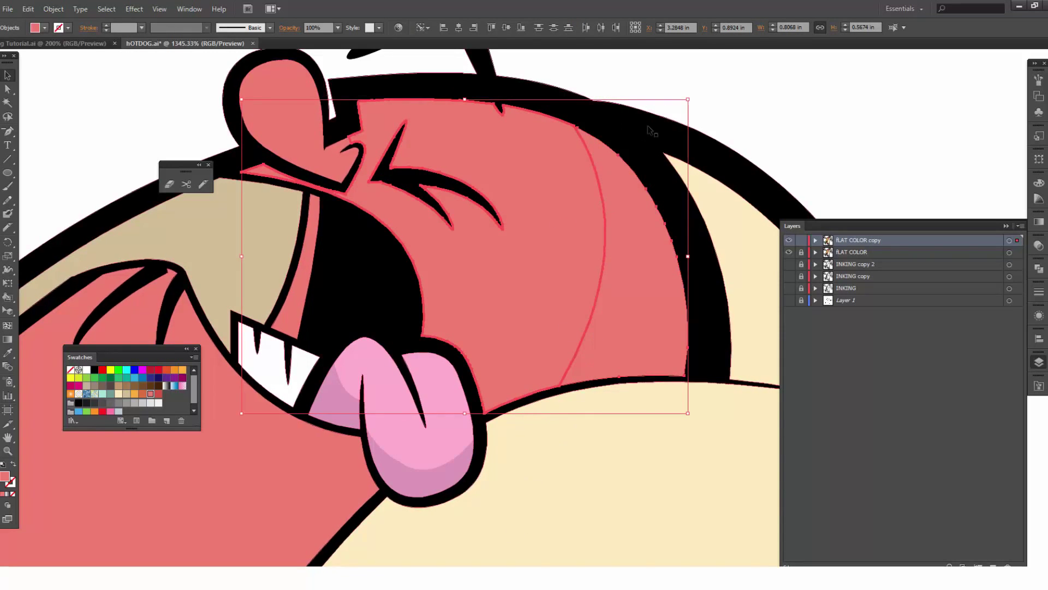
pyautogui.click(725, 106)
pyautogui.click(643, 223)
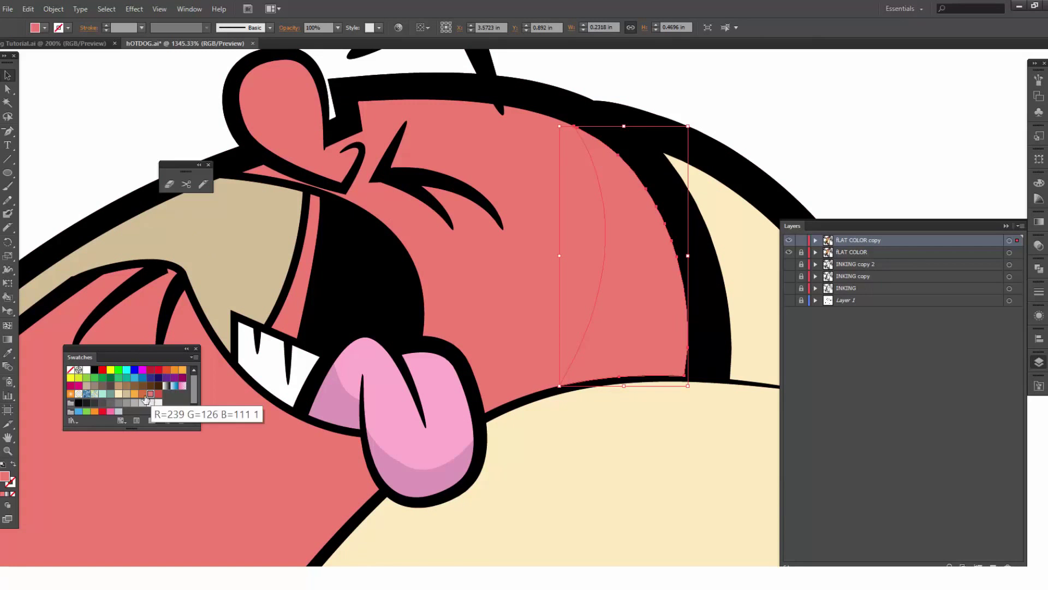
# Fill the crescent with darker red CC726A, save it as a swatch, and apply it to the mouth strip.
pyautogui.doubleClick(5, 479)
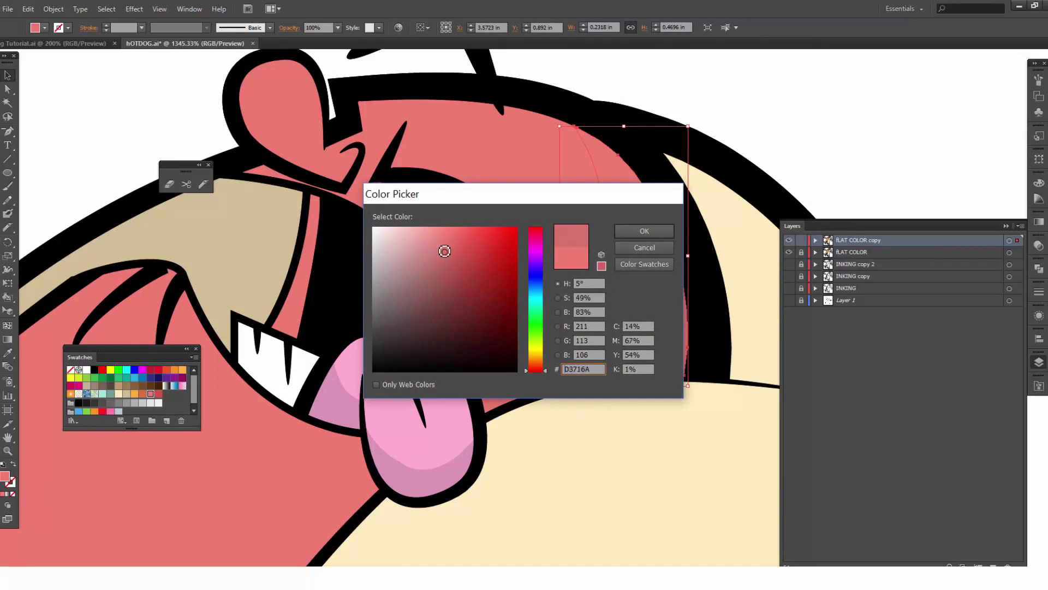
pyautogui.click(441, 255)
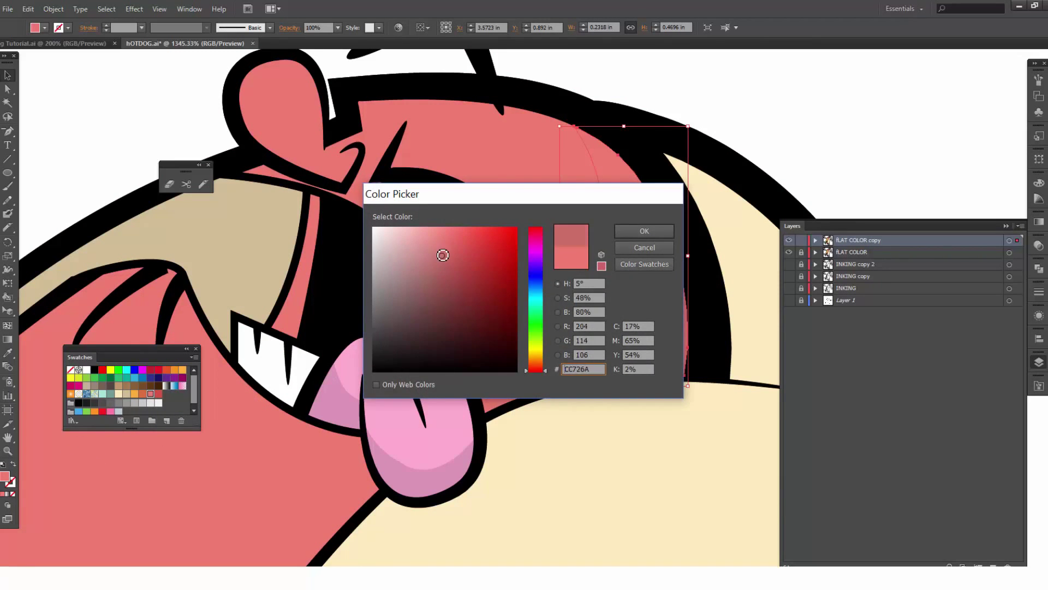
pyautogui.click(617, 231)
pyautogui.moveTo(7, 478); pyautogui.dragTo(158, 397)
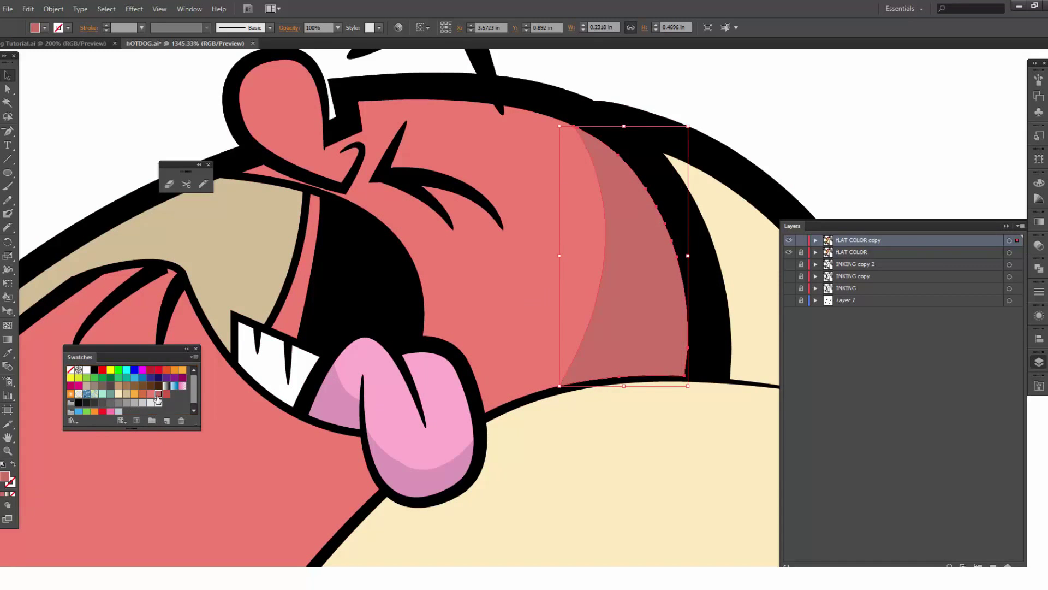
pyautogui.click(303, 270)
pyautogui.click(159, 393)
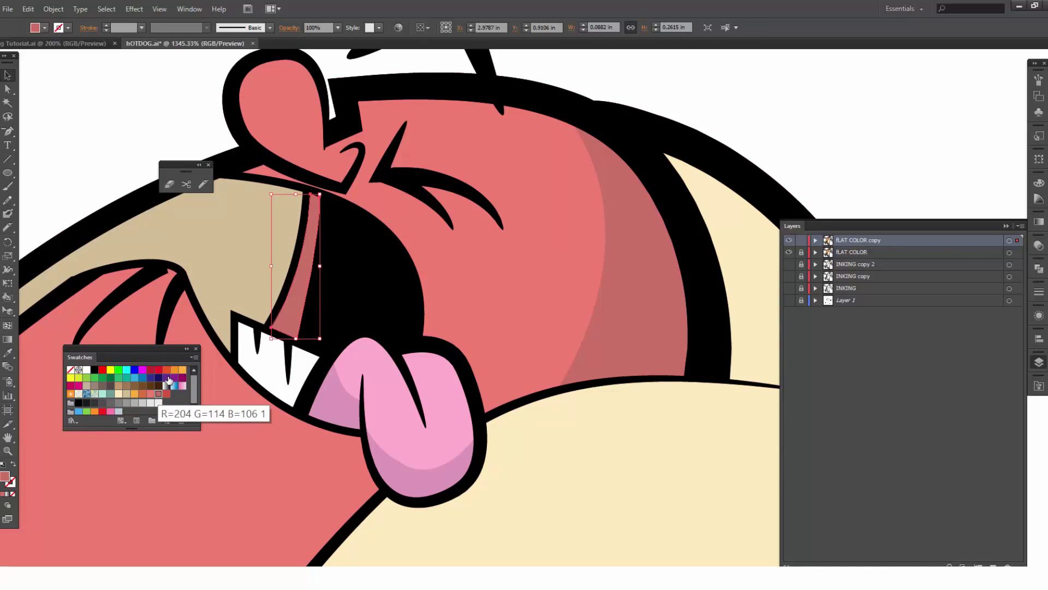
pyautogui.click(315, 159)
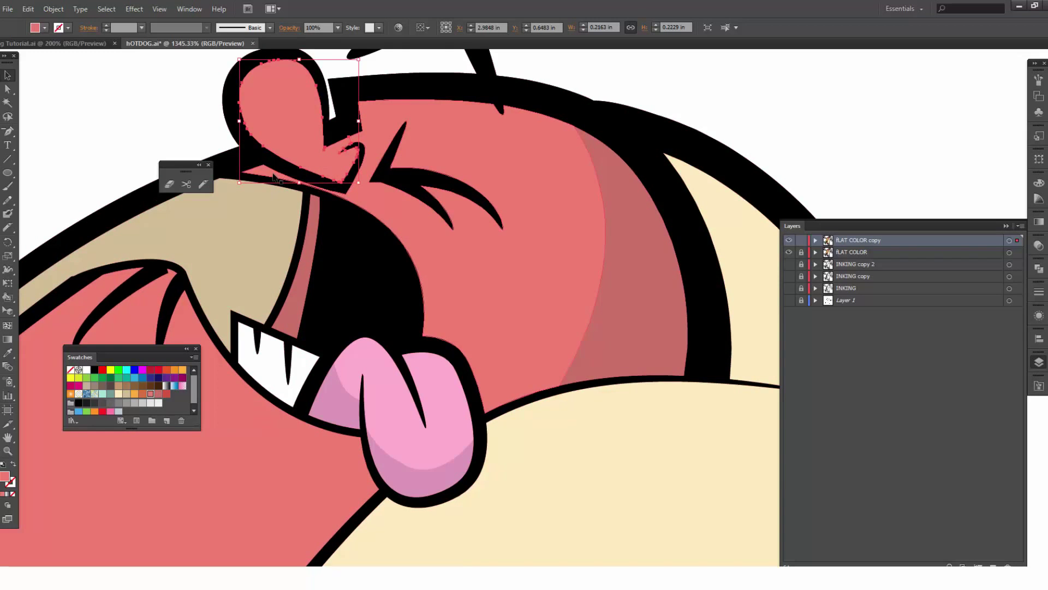
# Collapse the Layers panel and draw a Pencil cut along the nose's left edge.
pyautogui.click(275, 177)
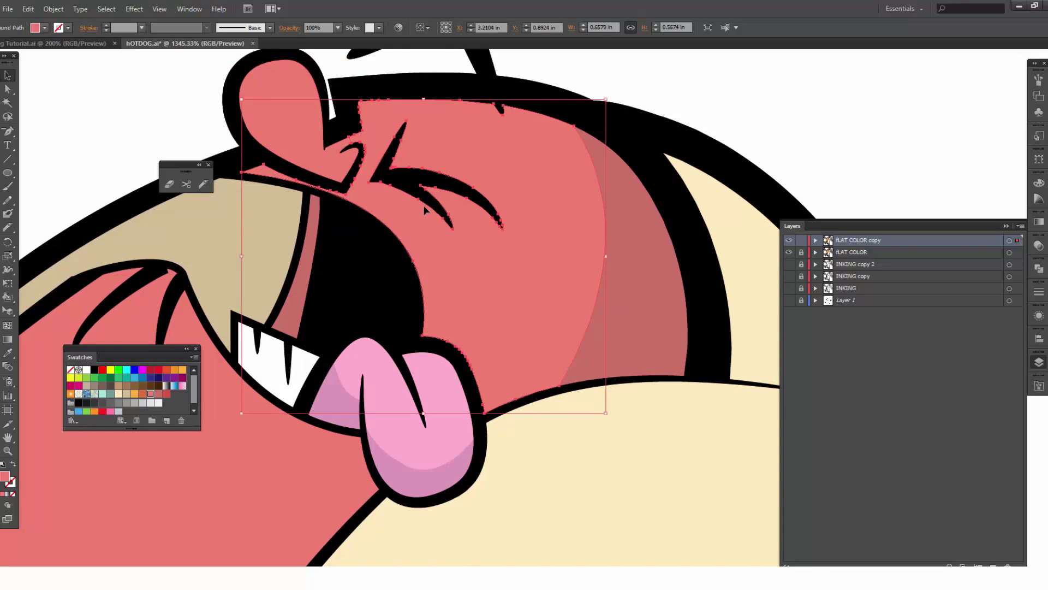
pyautogui.moveTo(327, 161); pyautogui.dragTo(375, 223)
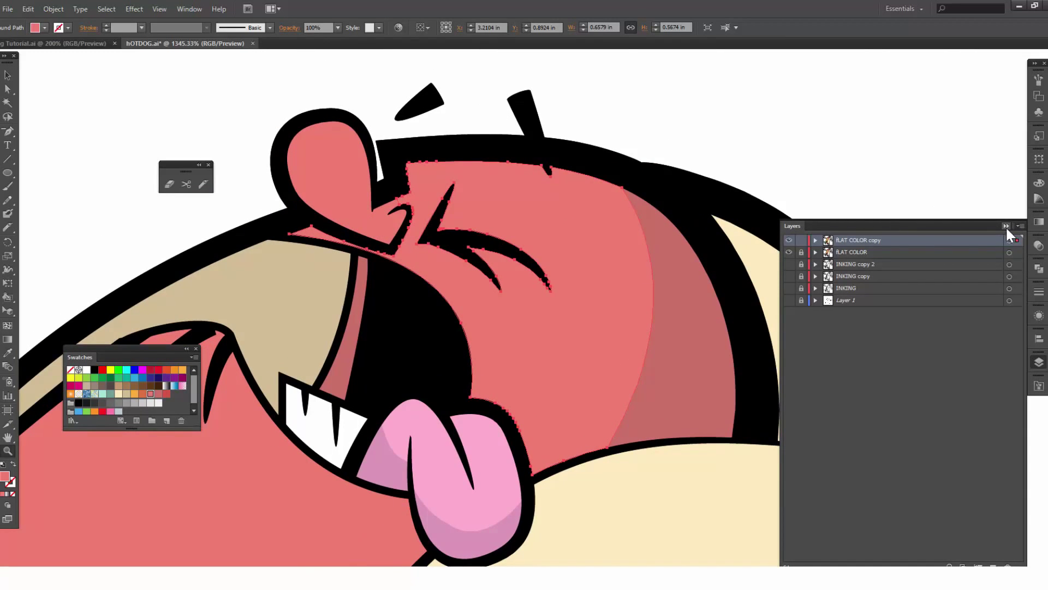
pyautogui.click(1006, 226)
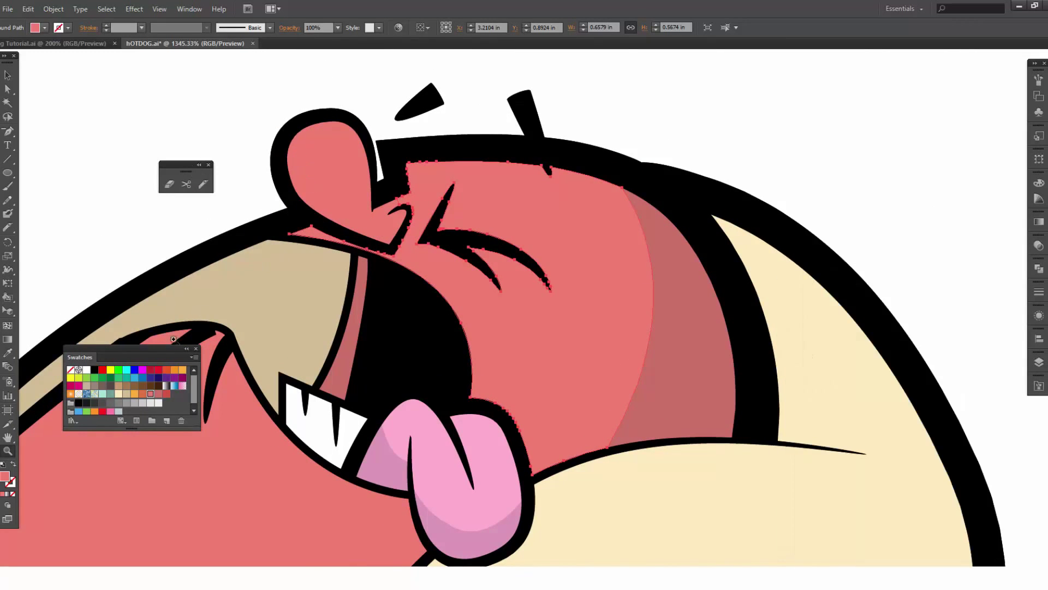
pyautogui.press('v')
pyautogui.click(336, 175)
pyautogui.click(203, 184)
pyautogui.moveTo(290, 131)
pyautogui.mouseDown()
pyautogui.moveTo(325, 205)
pyautogui.moveTo(365, 230)
pyautogui.moveTo(409, 237)
pyautogui.mouseUp()
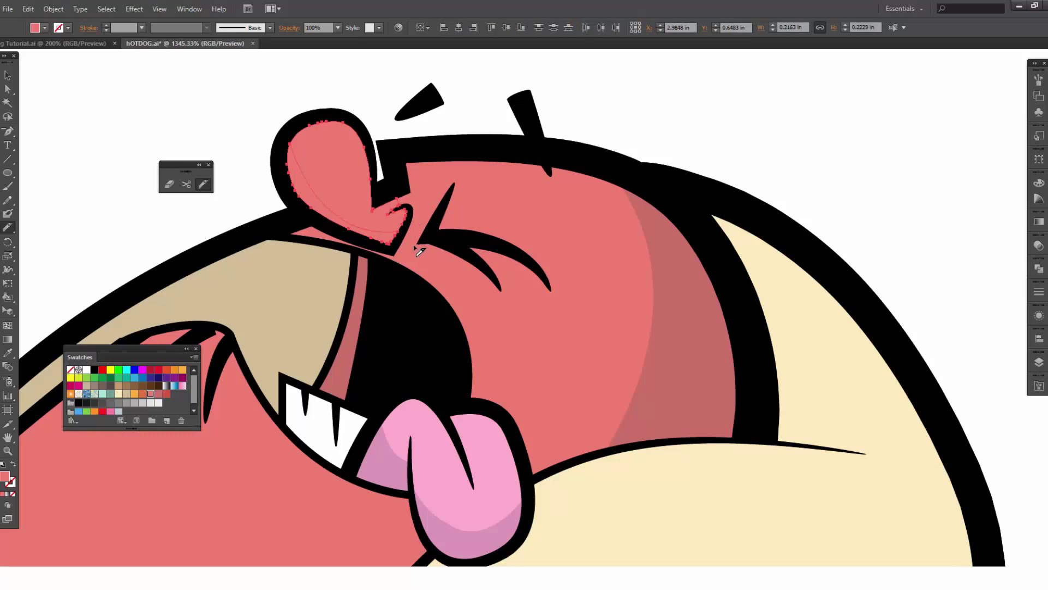
# Draw a cut line on the face from the nose notch down into the mouth.
pyautogui.press('v')
pyautogui.click(414, 248)
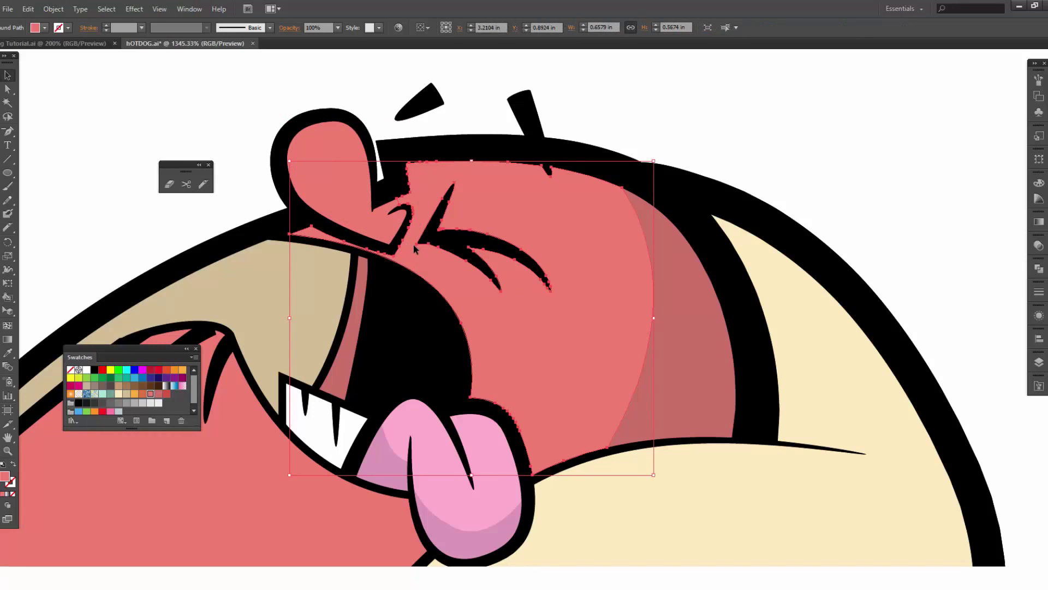
pyautogui.click(205, 185)
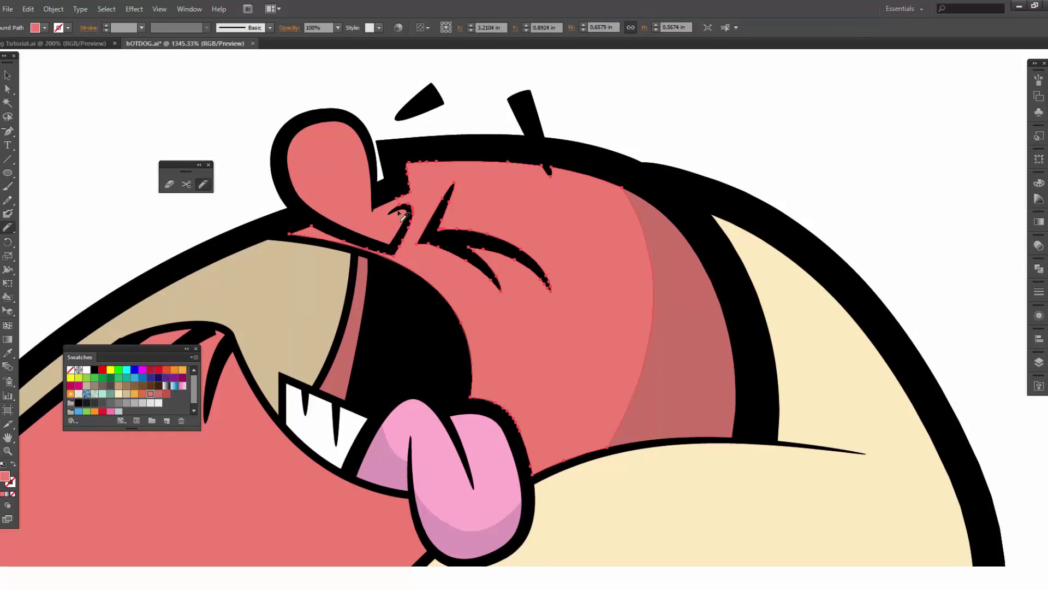
pyautogui.moveTo(403, 210)
pyautogui.mouseDown()
pyautogui.moveTo(413, 244)
pyautogui.moveTo(393, 309)
pyautogui.mouseUp()
pyautogui.press('v')
pyautogui.keyDown('shift'); pyautogui.click(347, 224); pyautogui.keyUp('shift')
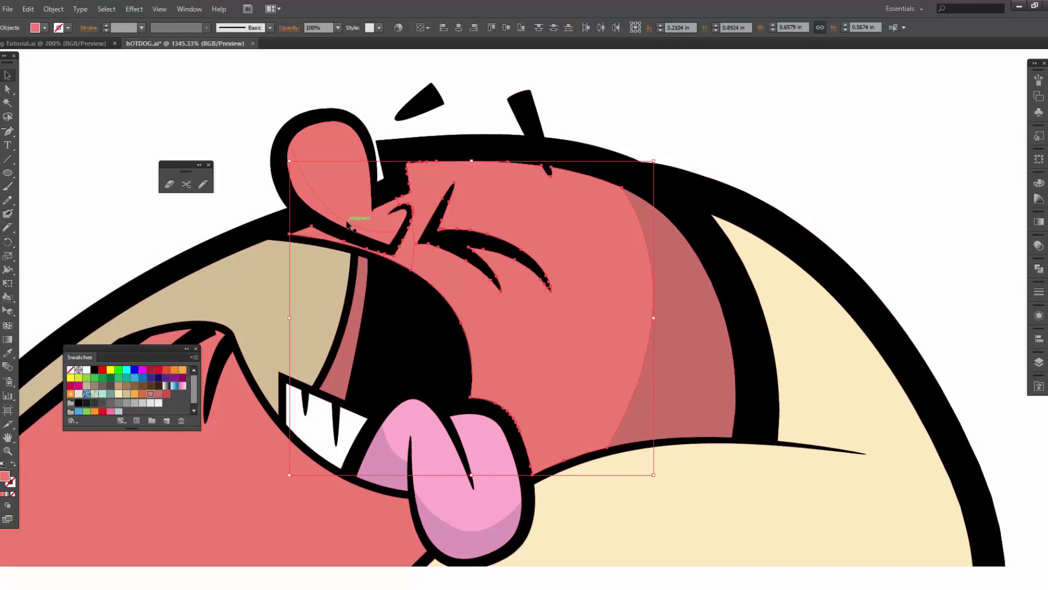
# Fill the nose-edge piece and the piece below the nose with the darker red swatch.
pyautogui.click(251, 141)
pyautogui.click(300, 194)
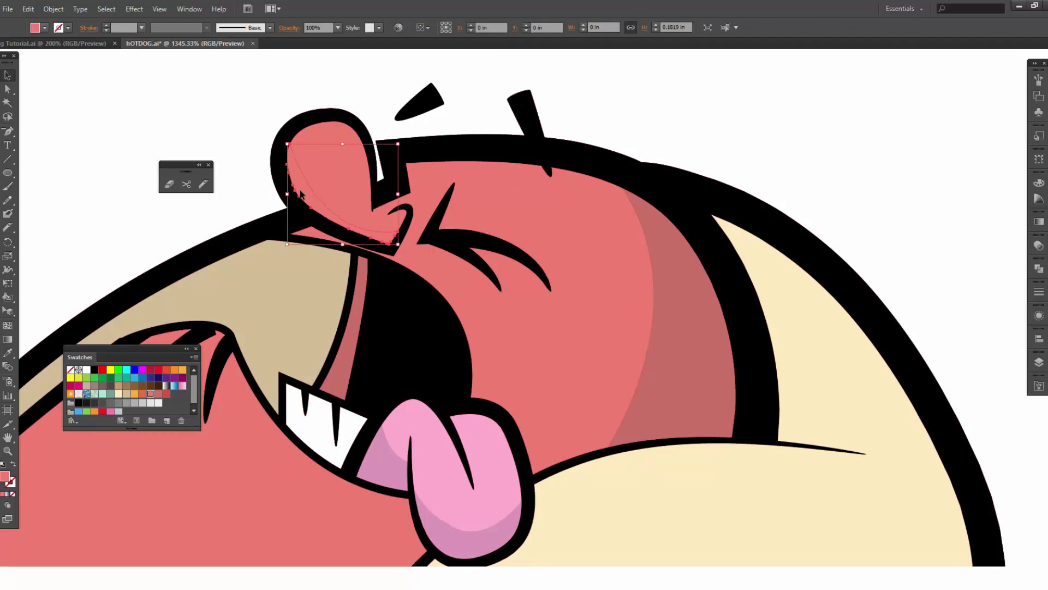
pyautogui.keyDown('shift'); pyautogui.click(410, 241); pyautogui.keyUp('shift')
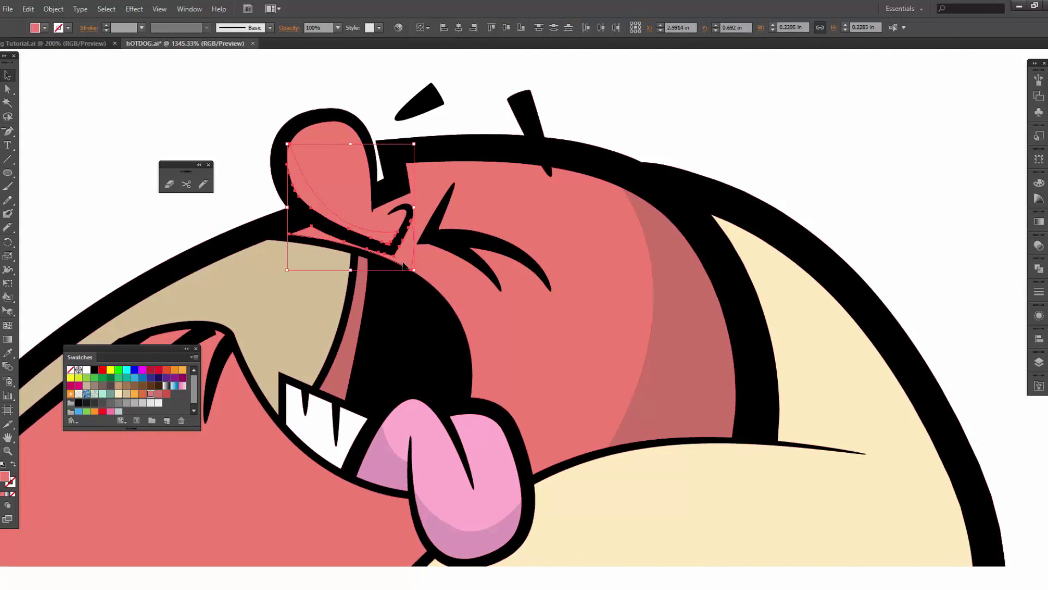
pyautogui.click(159, 395)
pyautogui.click(118, 221)
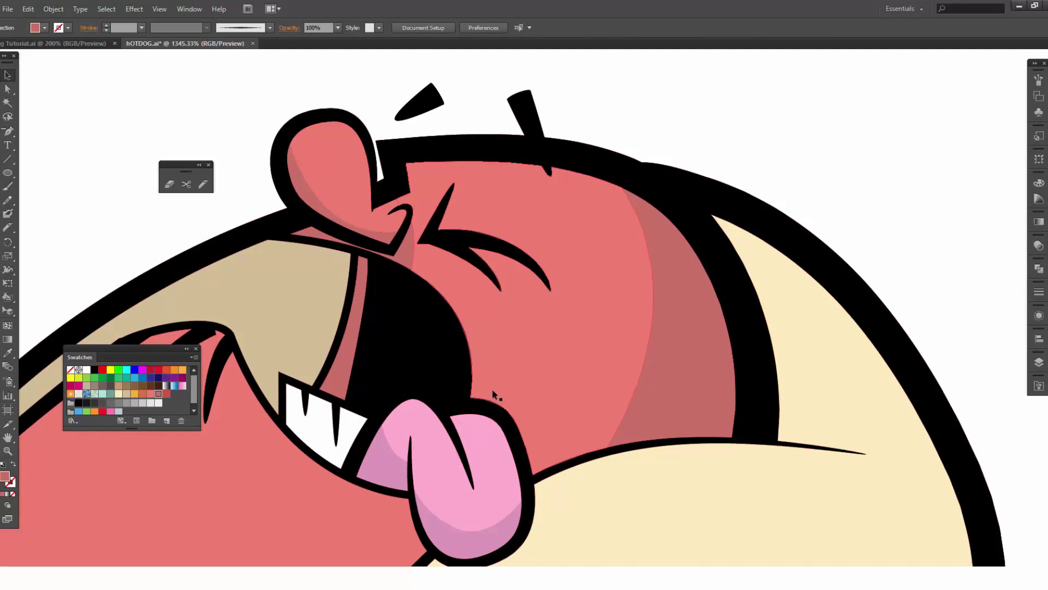
# Pan to the tongue, then deselect and zoom out to 200% to view the whole shaded hot dog.
pyautogui.moveTo(422, 459); pyautogui.dragTo(429, 213)
pyautogui.click(352, 247)
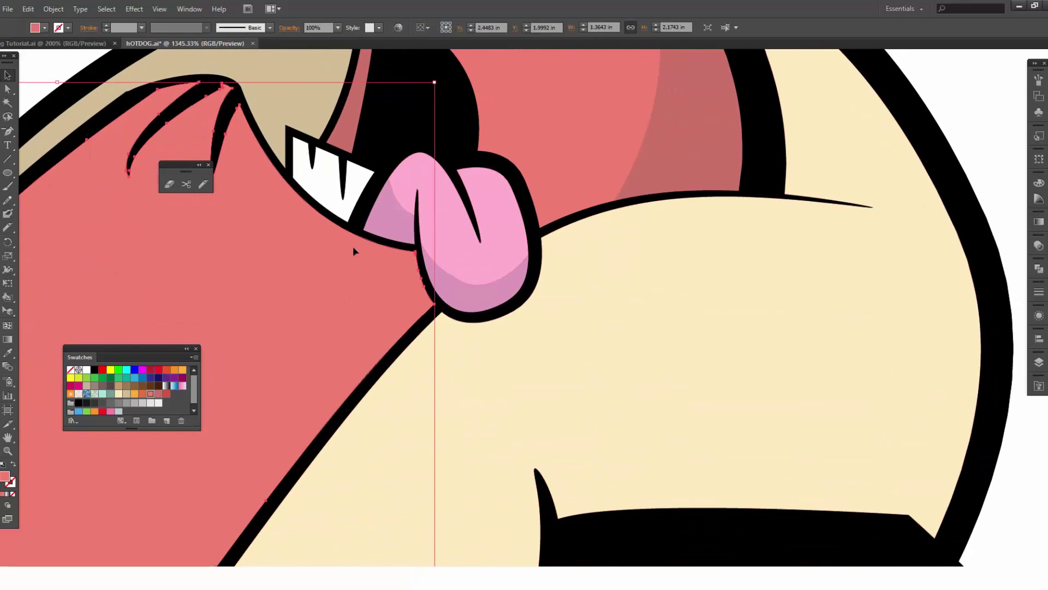
pyautogui.click(203, 184)
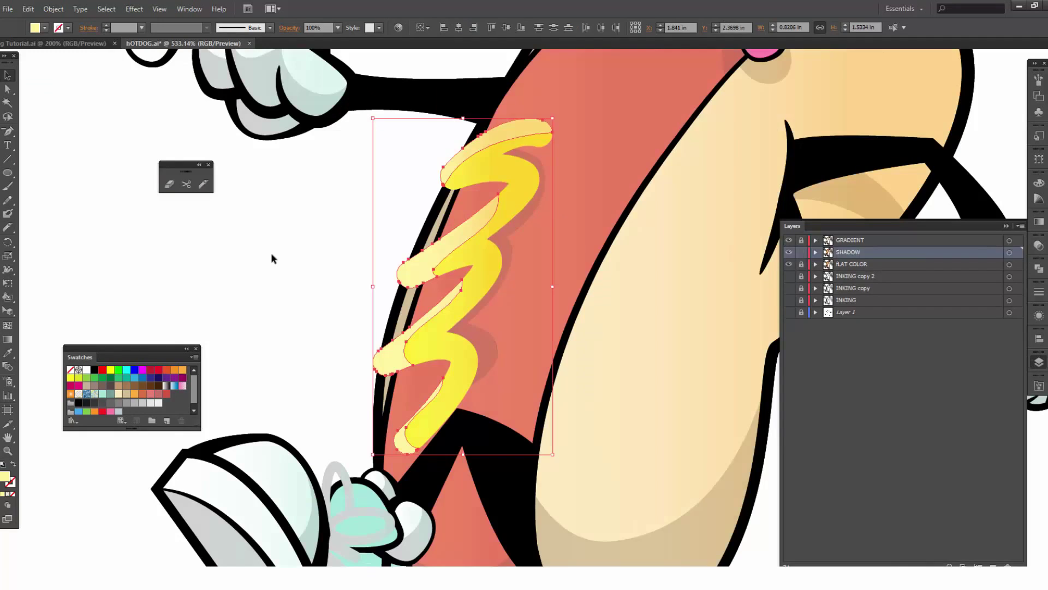
pyautogui.click(271, 252)
pyautogui.hotkey('ctrl', '-')
pyautogui.hotkey('ctrl', '-')
pyautogui.hotkey('ctrl', '-')
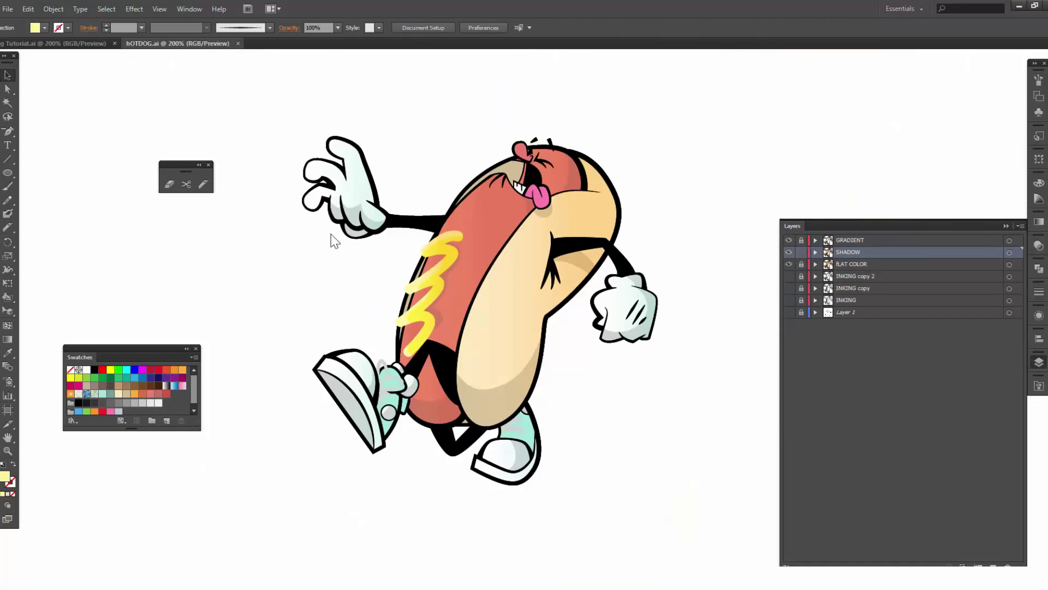